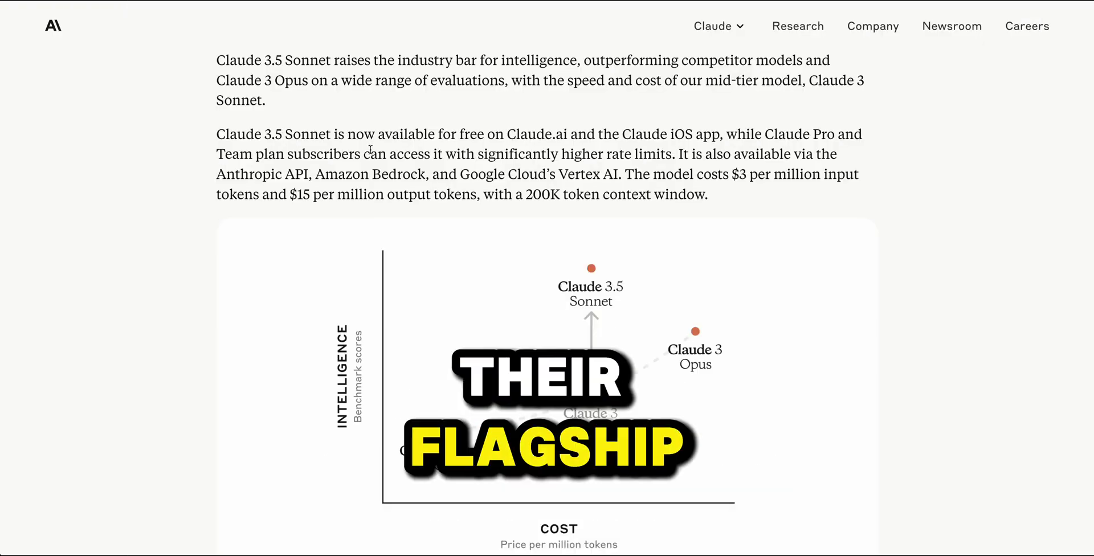
Skim the Claude 3.5 Sonnet announcement down to the model benchmark comparison table and return to the introduction
scroll(370, 149, "down", 2)
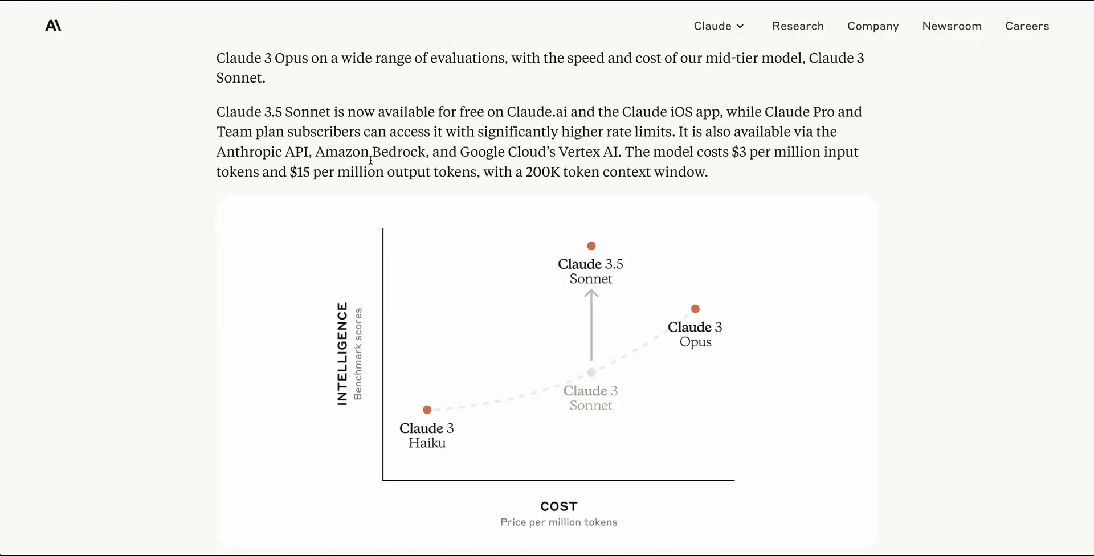
scroll(370, 160, "down", 15)
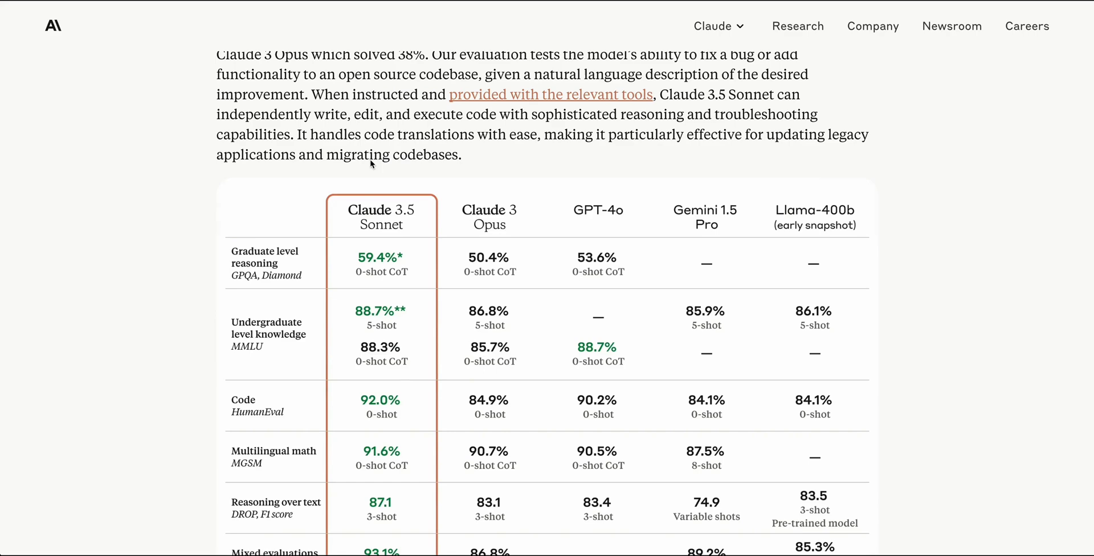
scroll(371, 163, "up", 1)
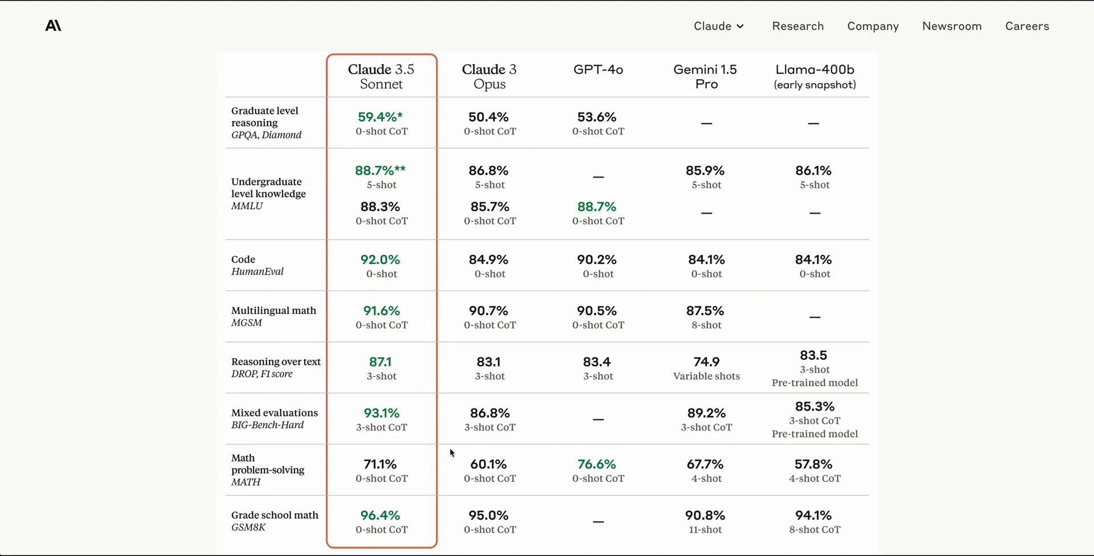
scroll(425, 298, "up", 15)
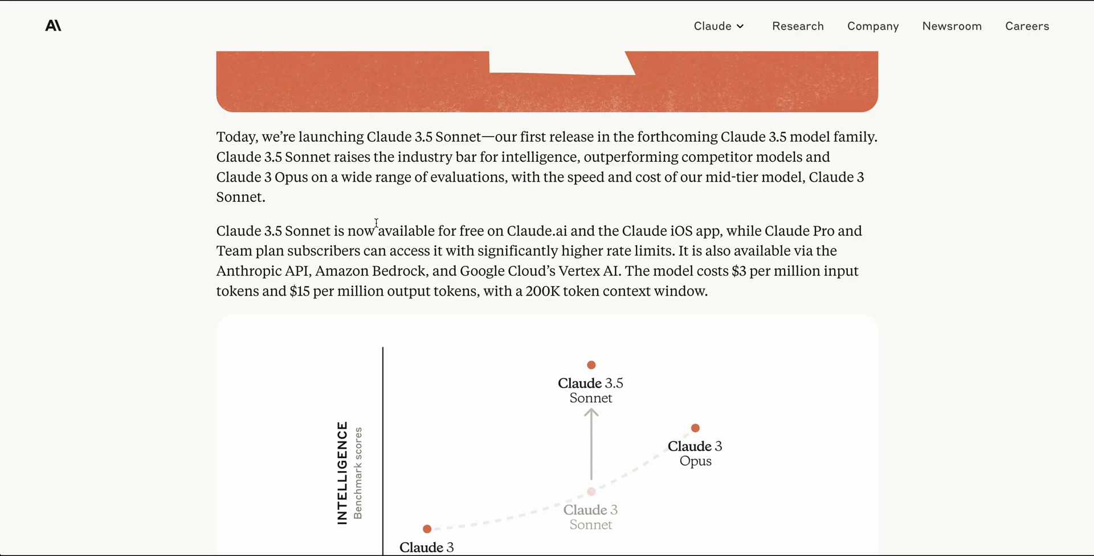
Read the introductory paragraphs on availability and token pricing, and examine the chart comparing the Claude models' intelligence and cost
left_click_drag(367, 137, 371, 200)
left_click(374, 204)
scroll(284, 220, "down", 1)
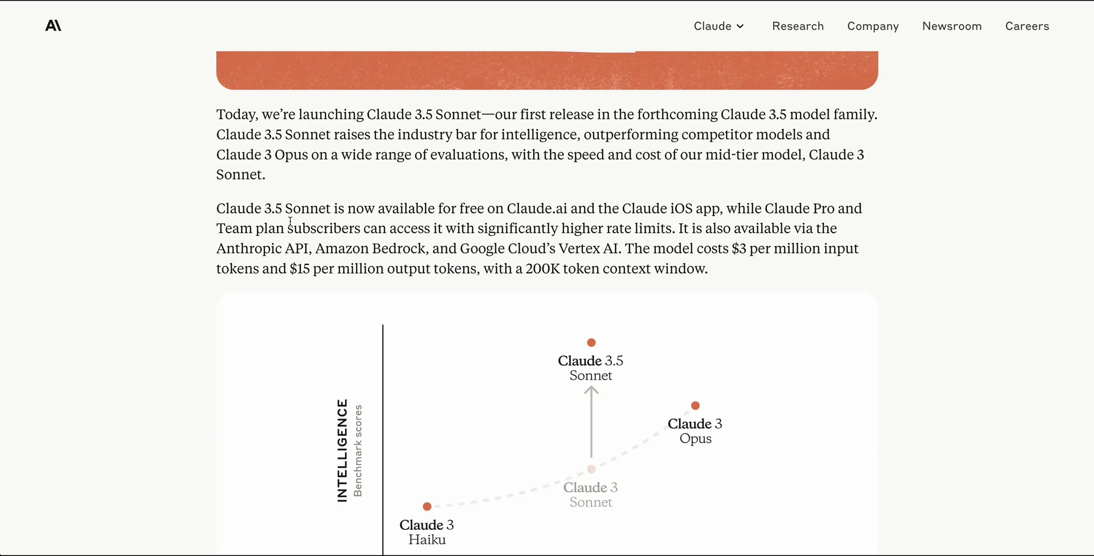
scroll(298, 246, "down", 1)
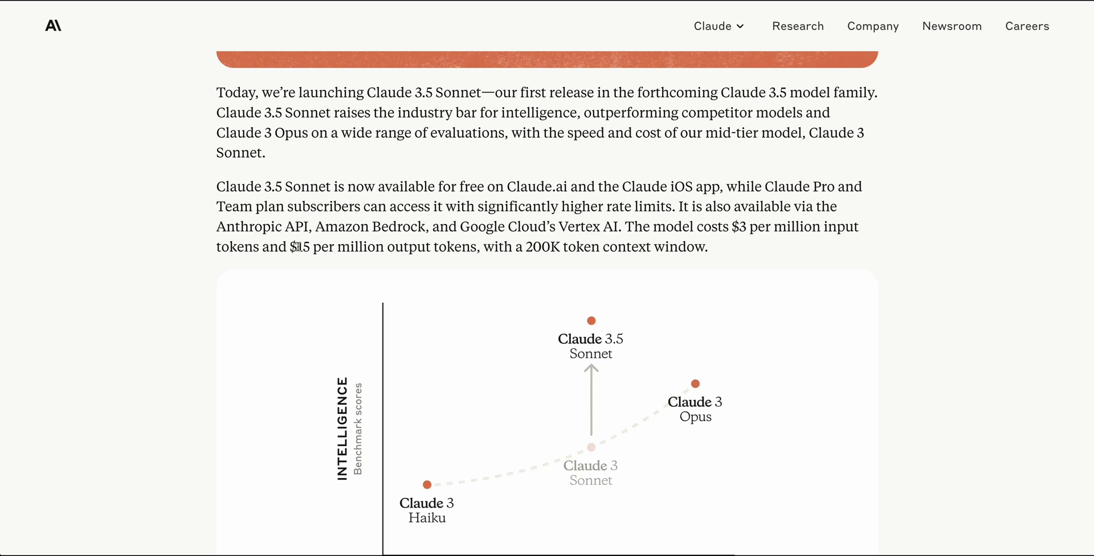
scroll(298, 246, "down", 2)
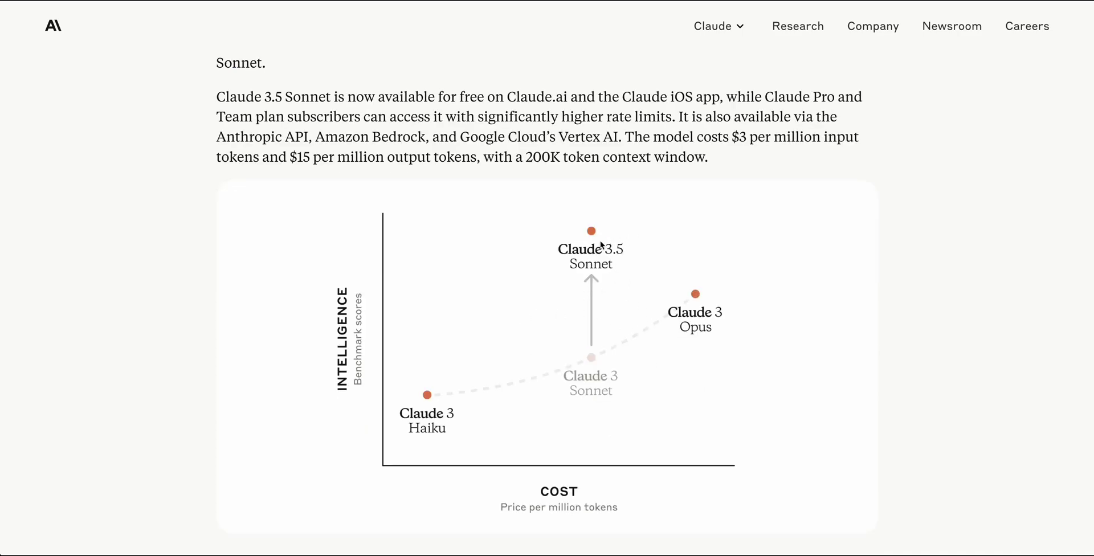
scroll(668, 323, "down", 1)
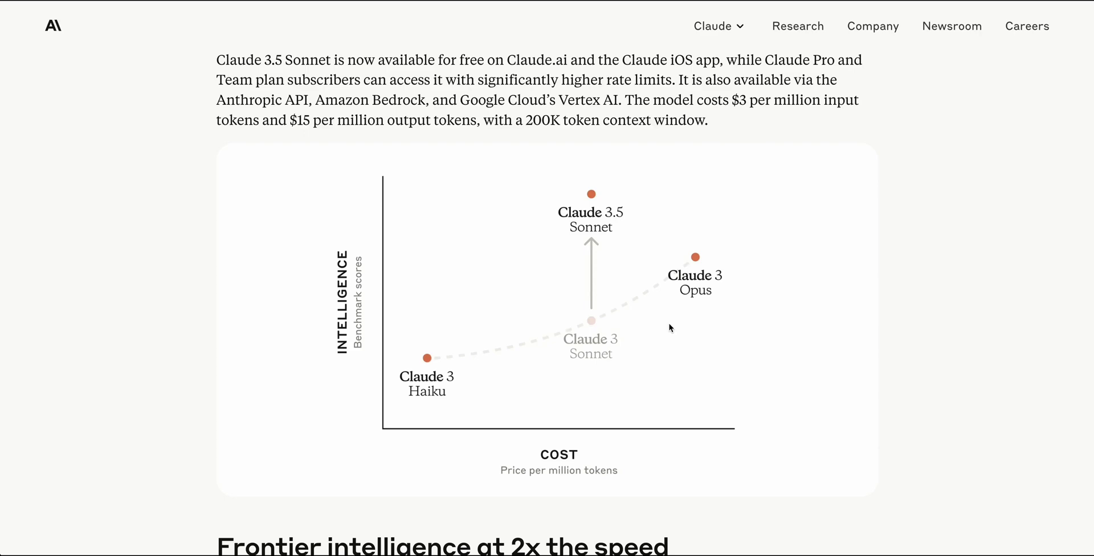
scroll(700, 228, "up", 3)
left_click_drag(696, 226, 727, 253)
left_click(726, 253)
Highlight the statement comparing Claude 3.5 Sonnet's speed with Claude 3 Opus in the "Frontier intelligence at 2x the speed" section
scroll(731, 272, "down", 6)
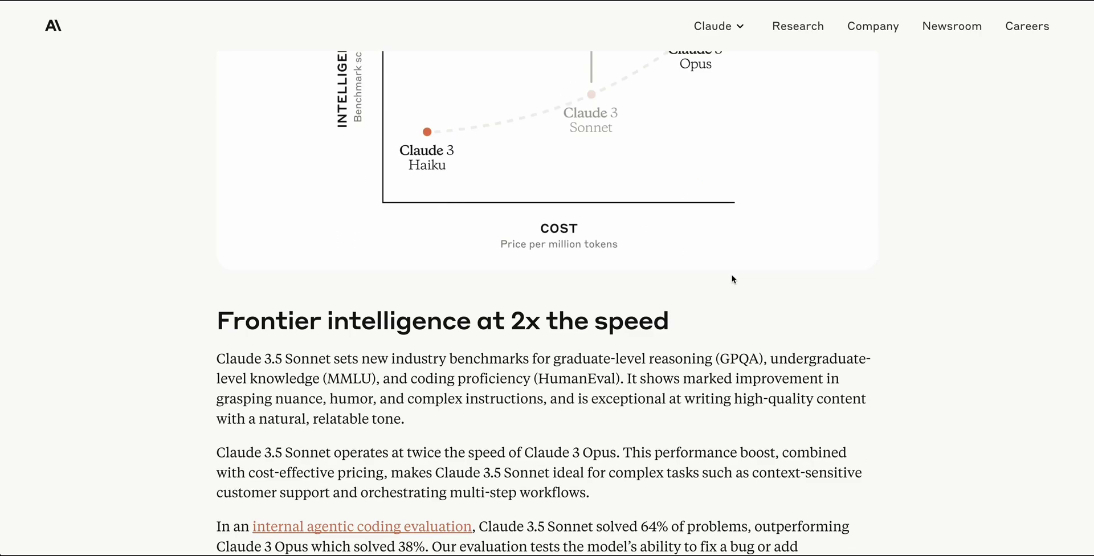
scroll(730, 295, "down", 3)
left_click_drag(218, 249, 615, 252)
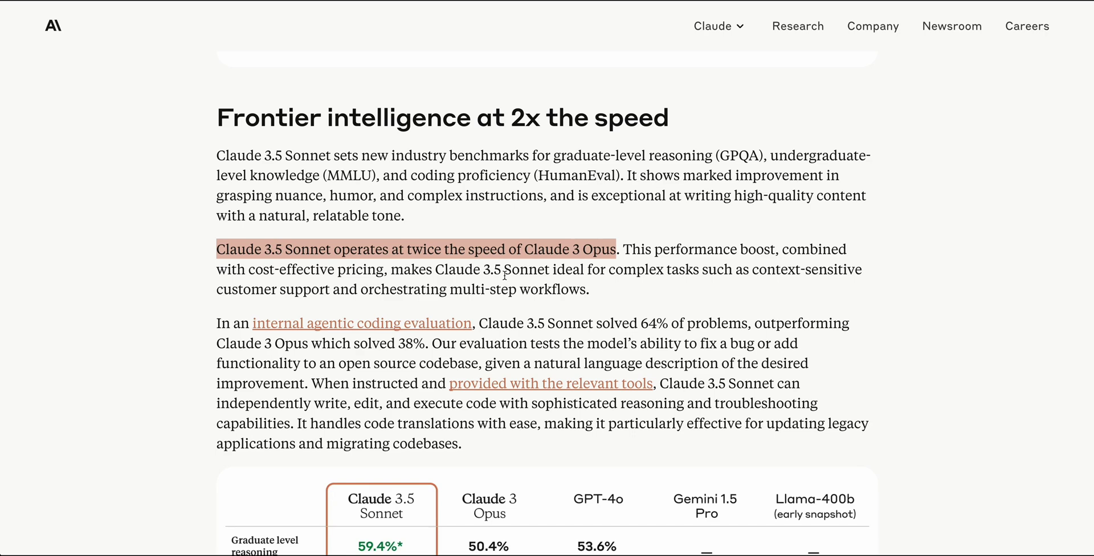
left_click(569, 220)
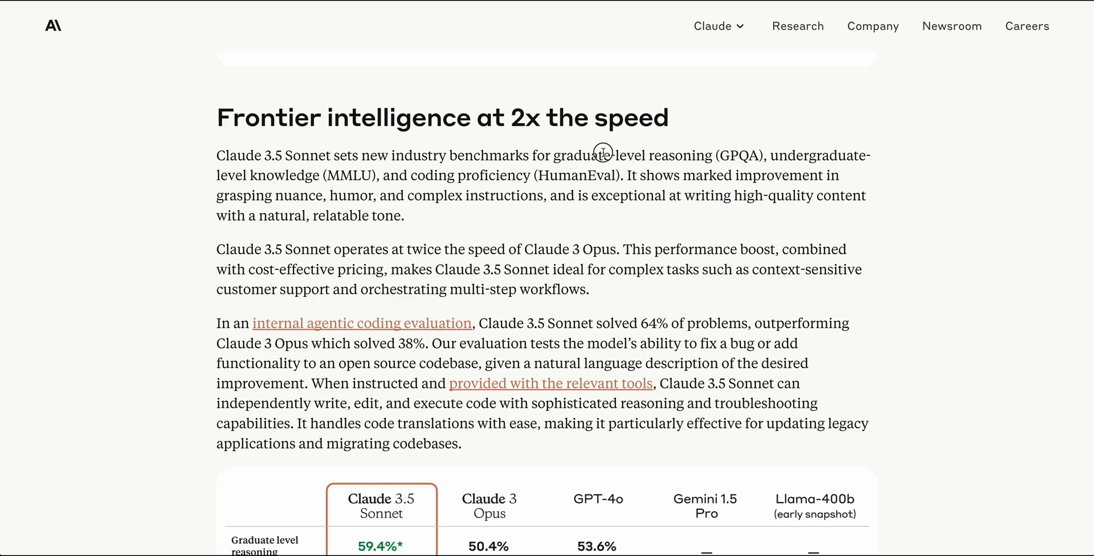
Highlight the graduate-level reasoning, MMLU and HumanEval coding proficiency benchmarks in the section's first paragraph
left_click_drag(603, 153, 791, 167)
left_click(519, 197)
double_click(349, 175)
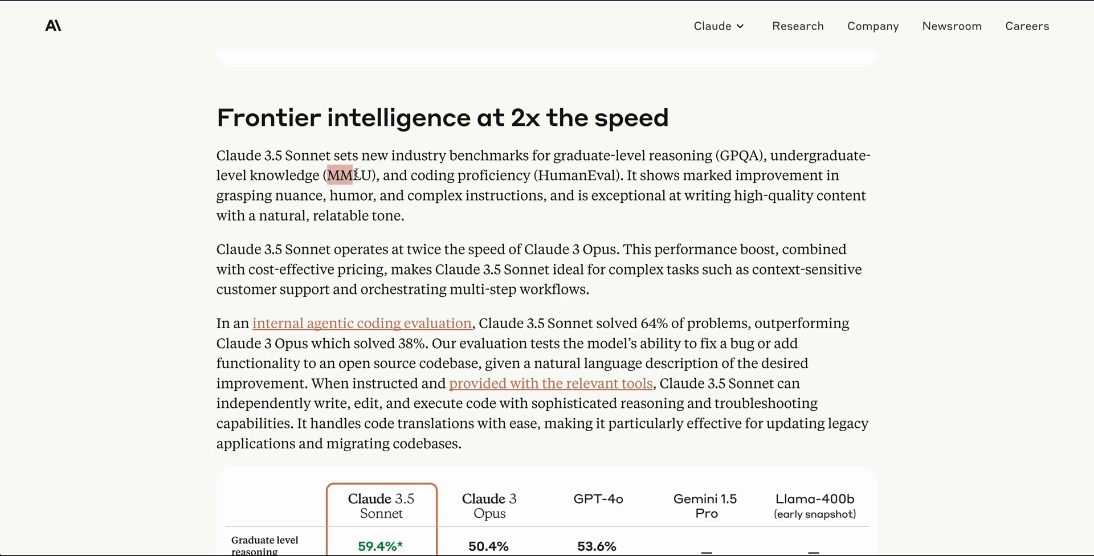
left_click(403, 215)
left_click(387, 174)
left_click_drag(387, 174, 618, 175)
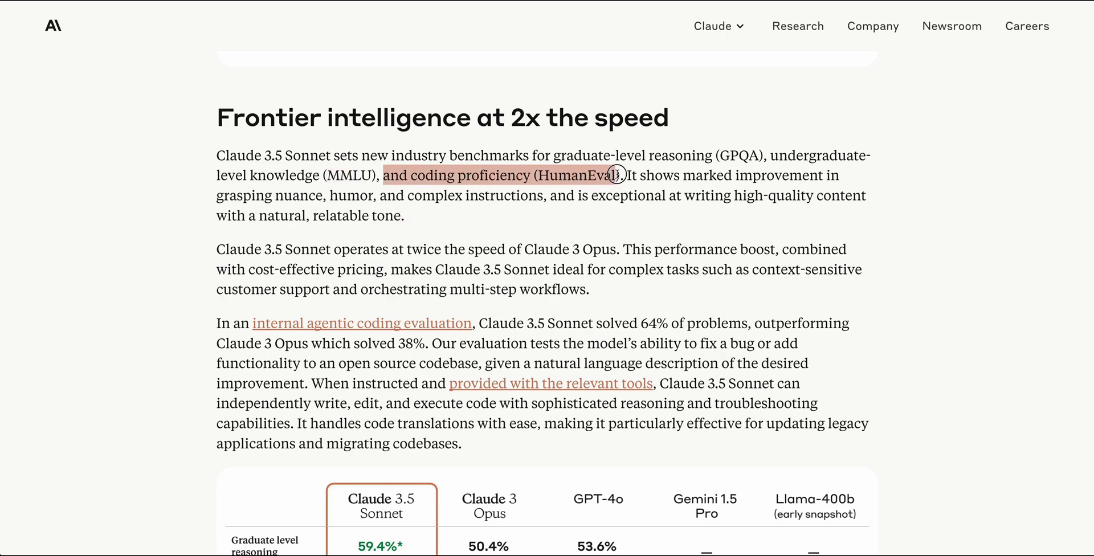
left_click(625, 246)
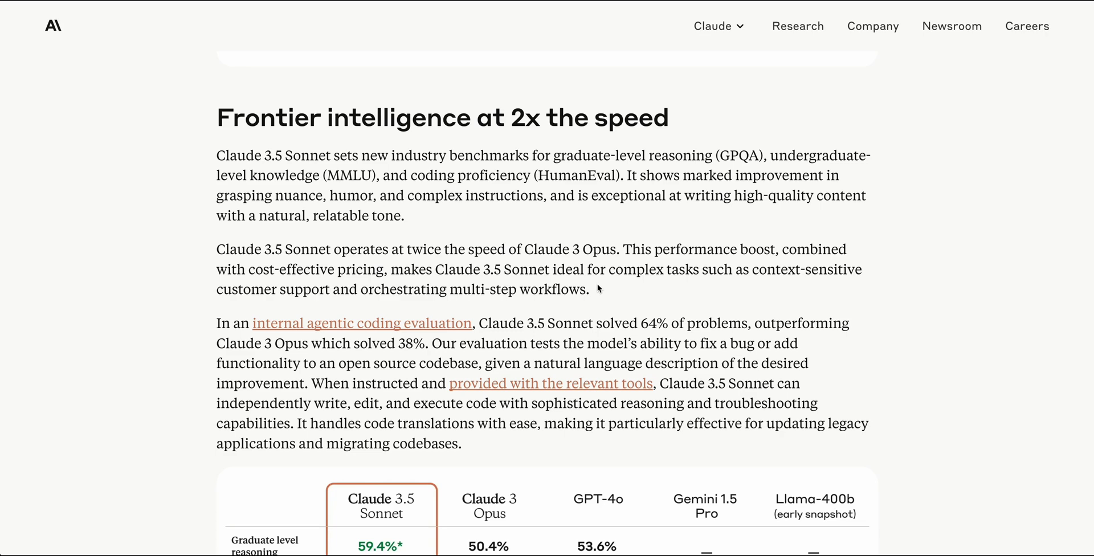
Examine the internal agentic coding evaluation paragraph, highlighting the shares of problems solved by Claude 3.5 Sonnet and Claude 3 Opus
scroll(597, 287, "down", 1)
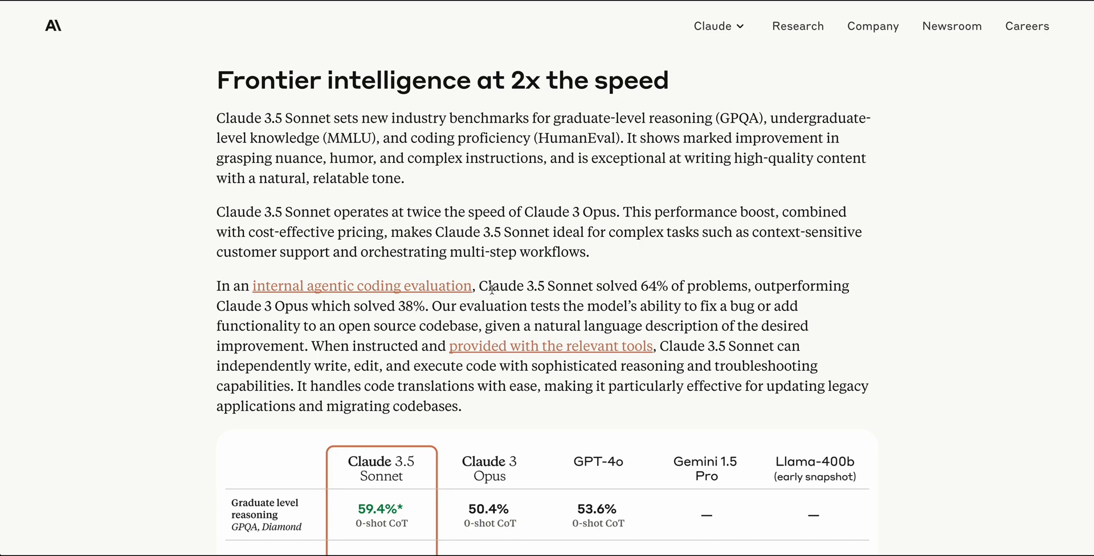
left_click_drag(563, 285, 708, 293)
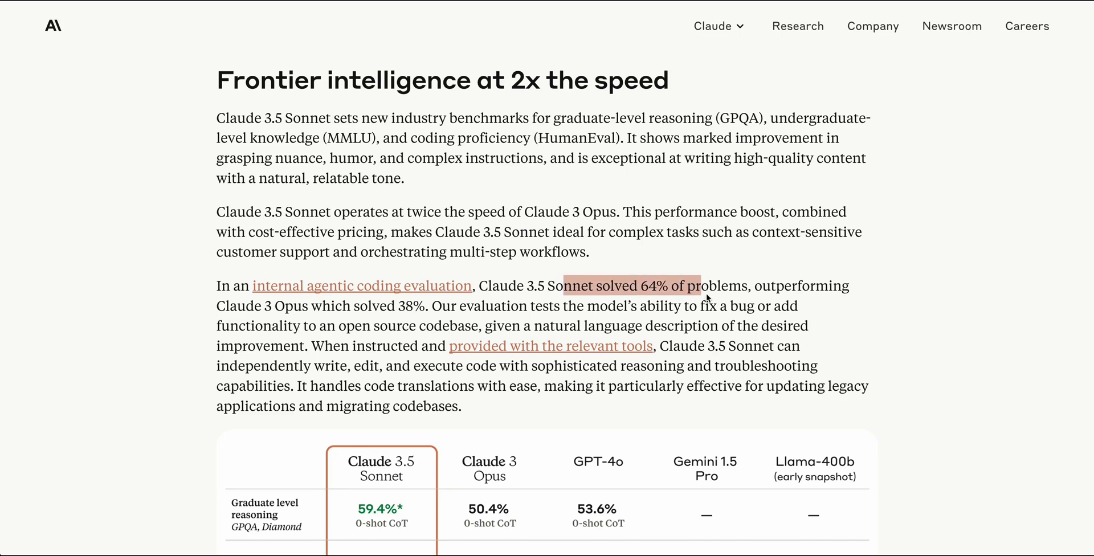
left_click_drag(236, 304, 427, 307)
left_click(321, 310)
left_click(423, 322)
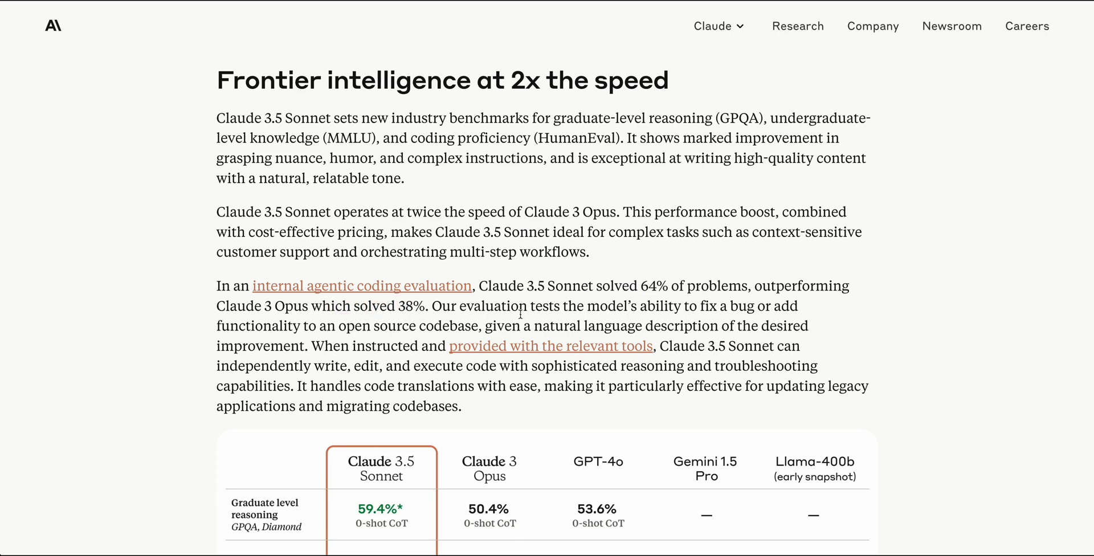
left_click(568, 286)
left_click(684, 290)
left_click(659, 299)
left_click_drag(630, 287, 728, 290)
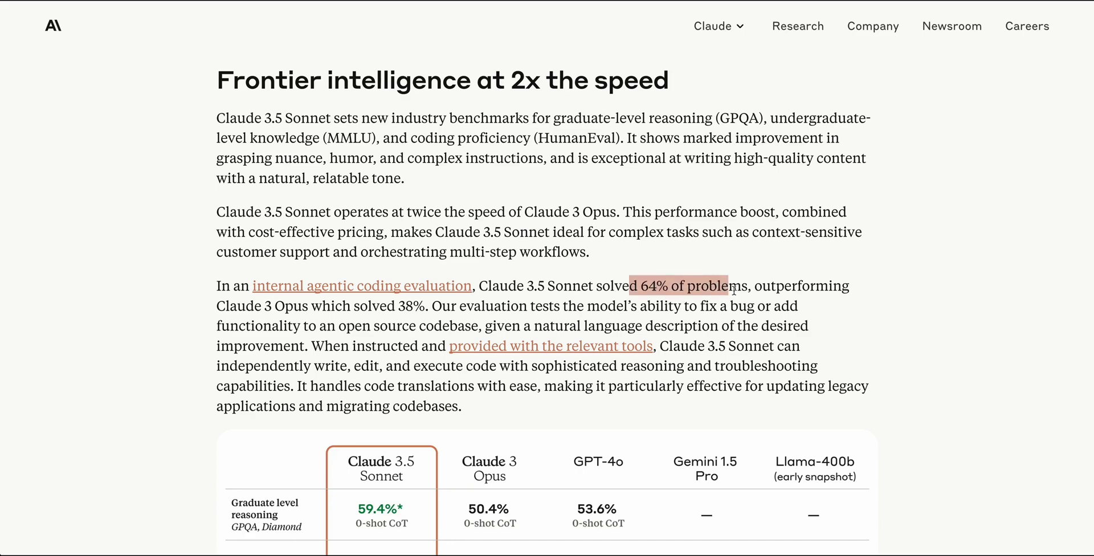
left_click(736, 345)
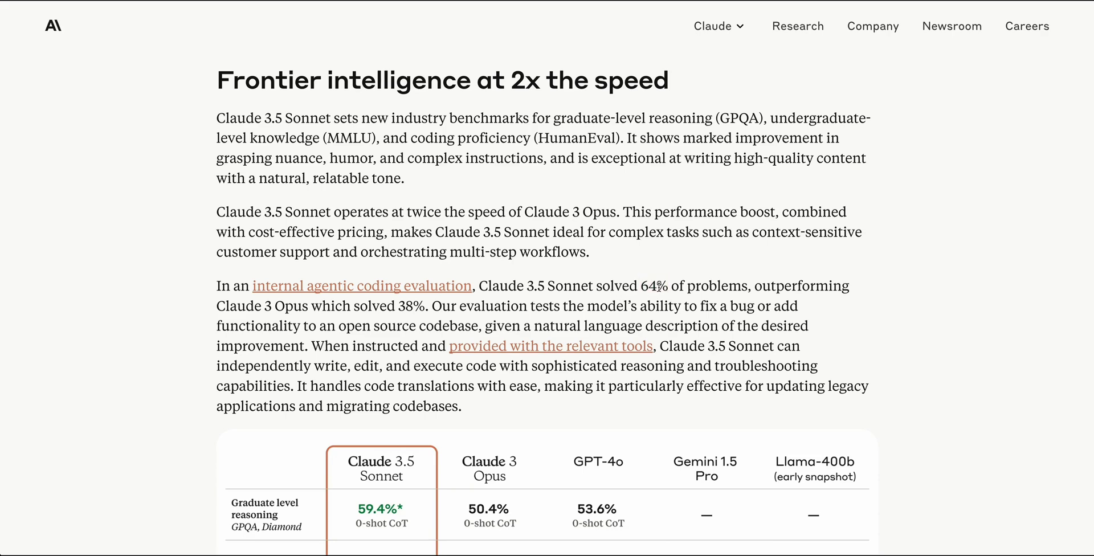
left_click_drag(658, 287, 652, 293)
left_click_drag(397, 306, 413, 306)
left_click(462, 304)
Highlight the phrases on independent code writing, sophisticated reasoning and code translation in the coding evaluation paragraph
left_click_drag(334, 347, 417, 348)
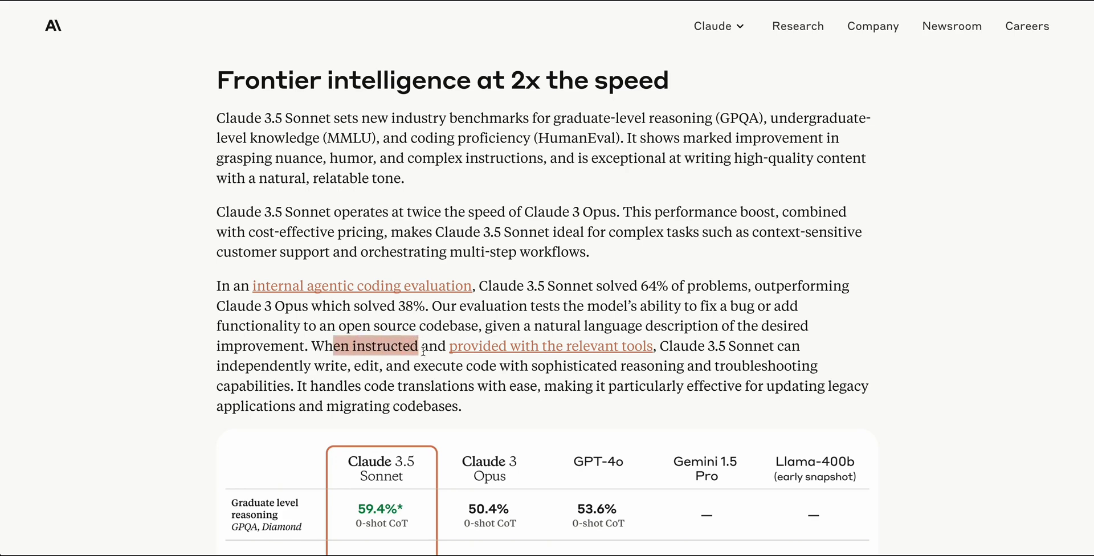
left_click_drag(267, 365, 362, 366)
left_click_drag(538, 366, 666, 377)
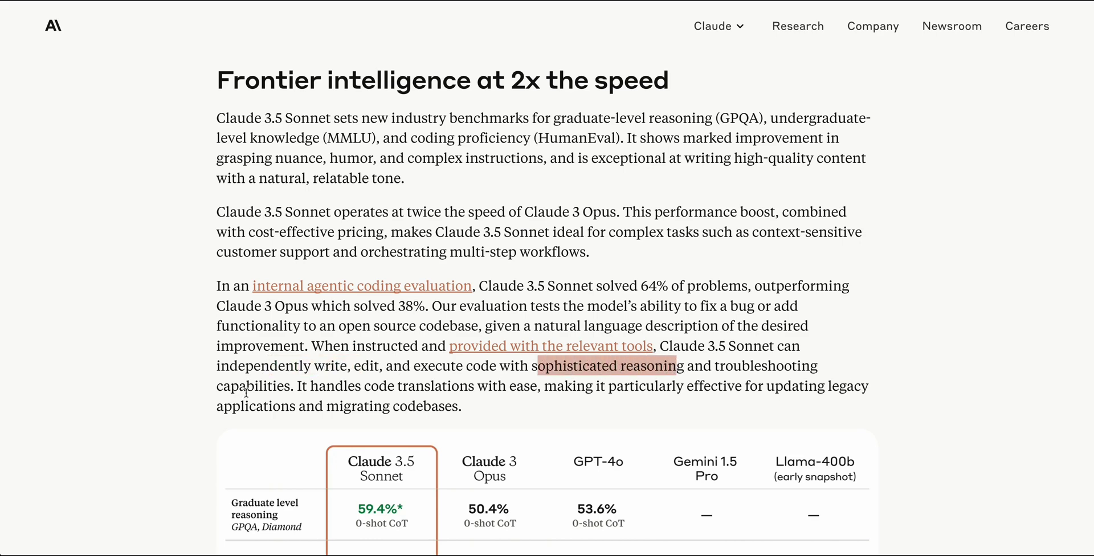
left_click(289, 398)
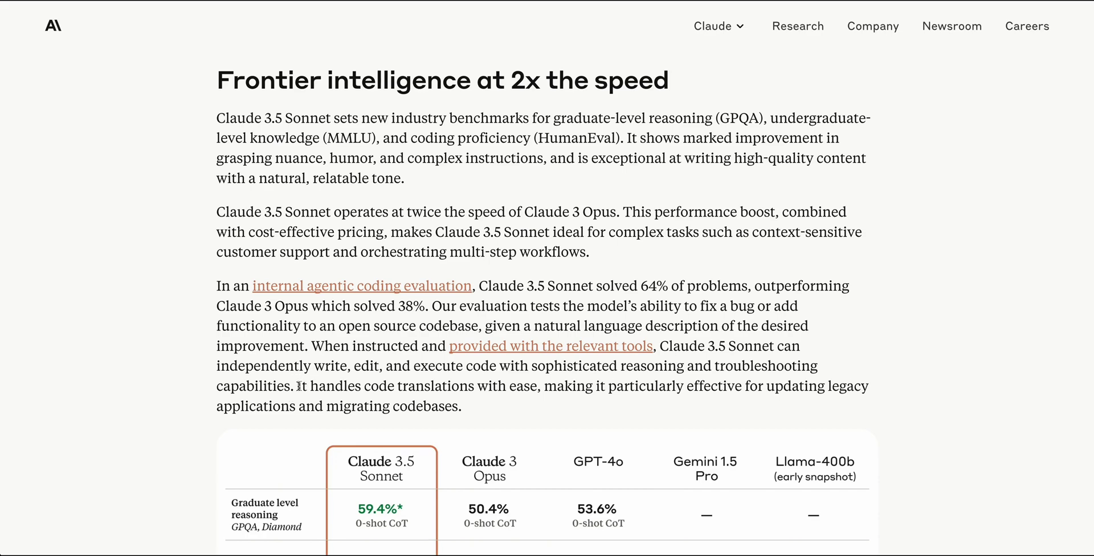
left_click_drag(297, 387, 539, 386)
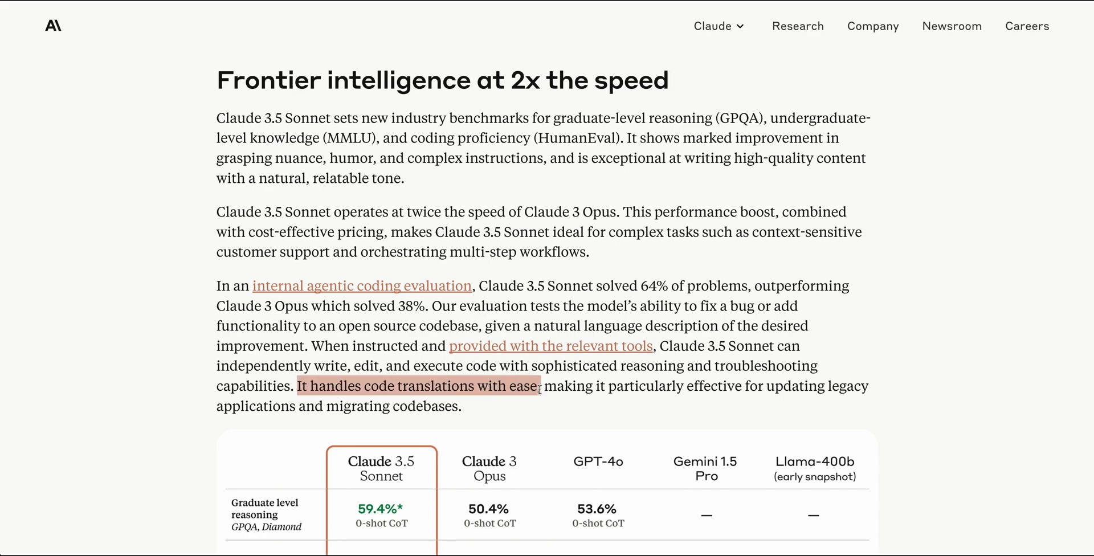
left_click(551, 403)
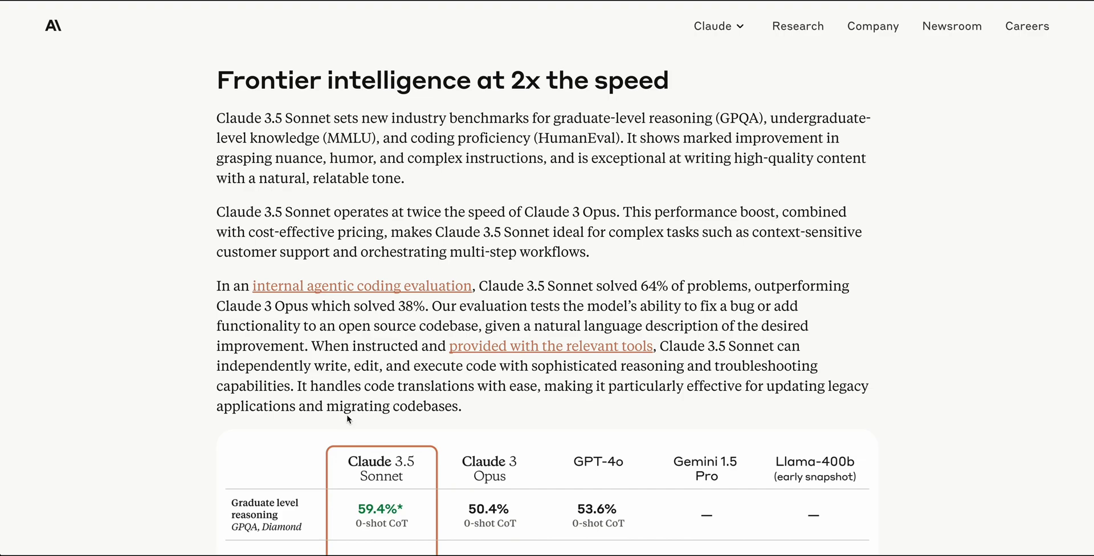
Read the "State-of-the-art vision" section, highlighting the phrases on step-change improvements and transcribing text from imperfect images
scroll(349, 419, "down", 19)
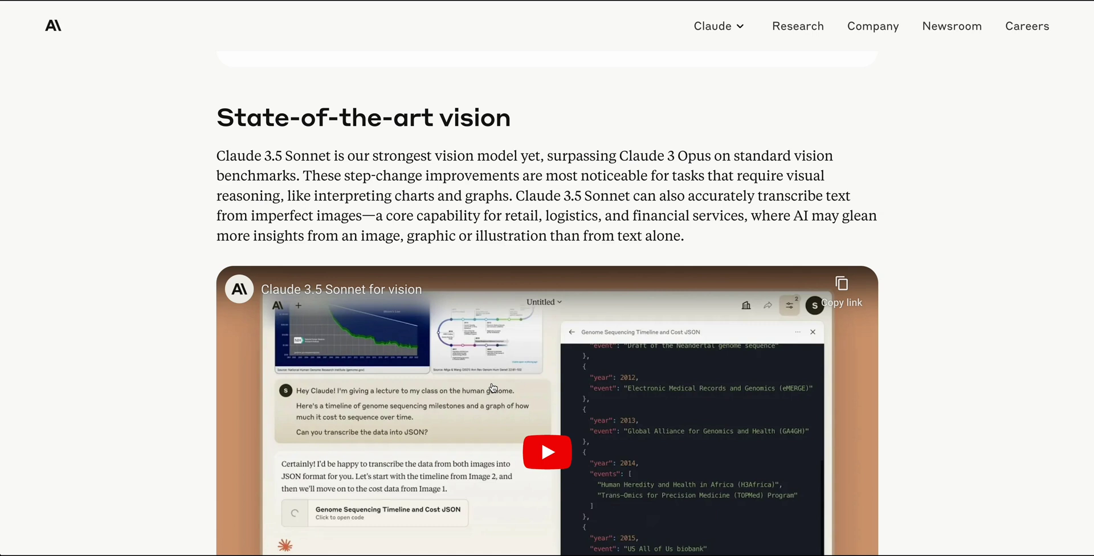
scroll(520, 422, "down", 1)
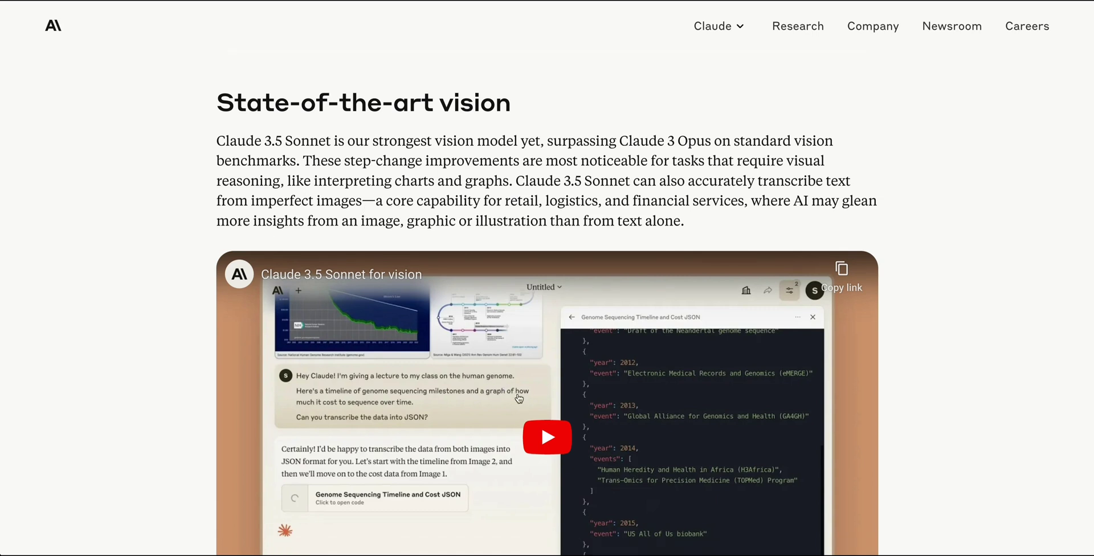
left_click_drag(335, 161, 558, 162)
left_click(558, 193)
left_click_drag(283, 201, 333, 202)
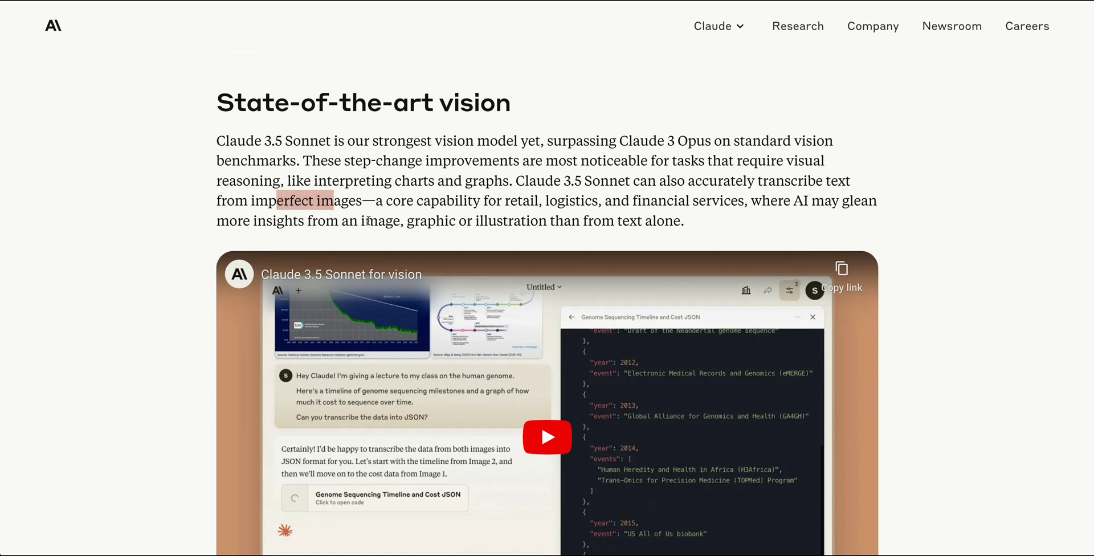
left_click(527, 221)
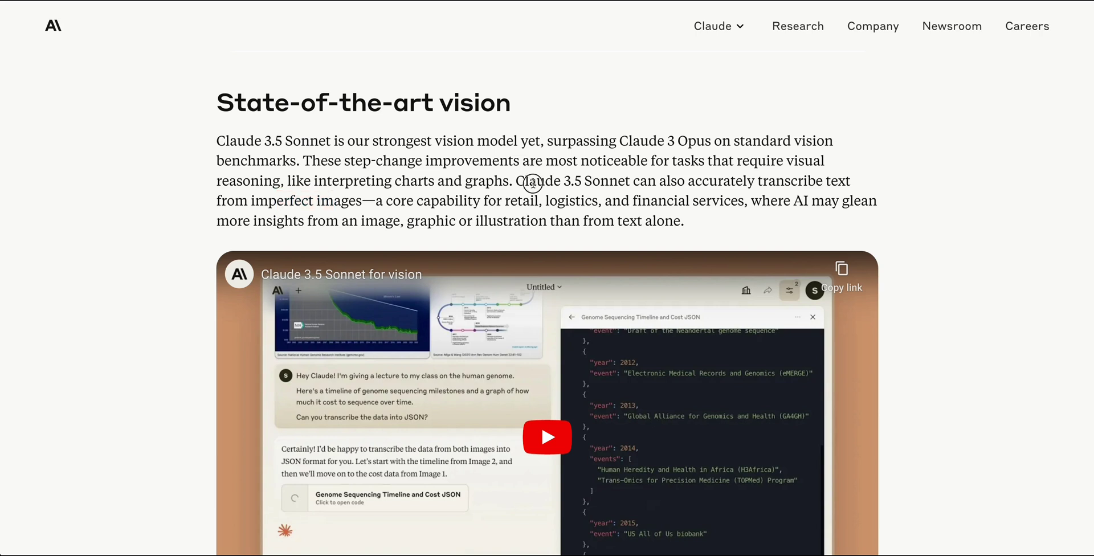
left_click_drag(536, 181, 676, 186)
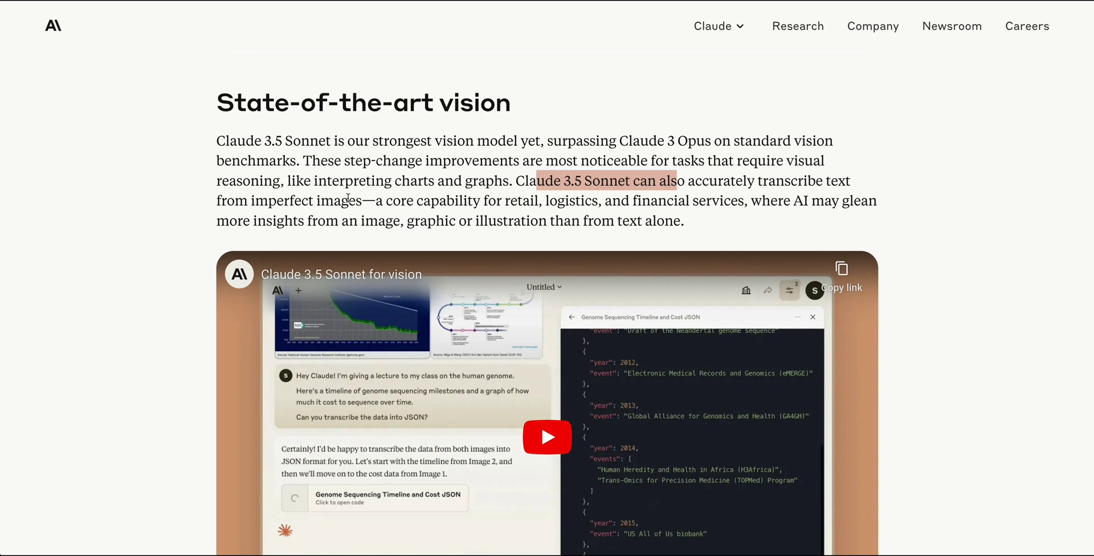
left_click_drag(249, 201, 358, 208)
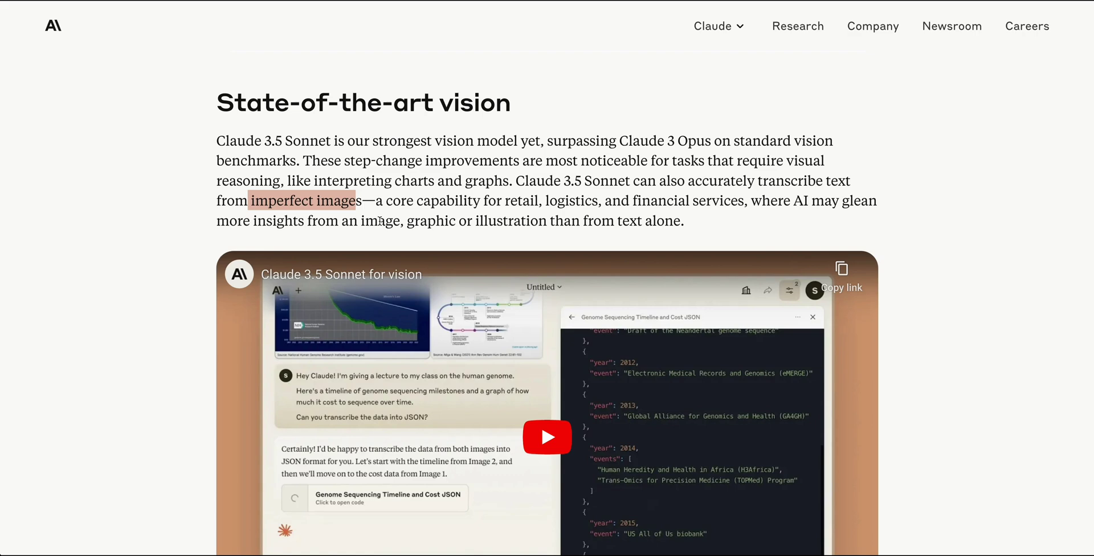
Play the embedded "Claude 3.5 Sonnet for vision" video in full screen
scroll(380, 221, "down", 3)
scroll(380, 221, "up", 1)
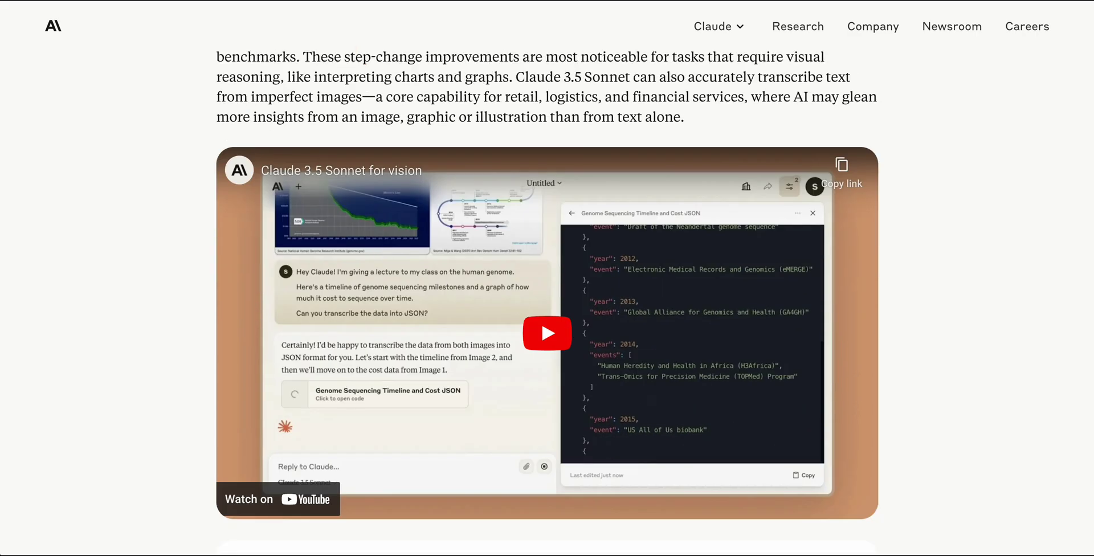
left_click(547, 333)
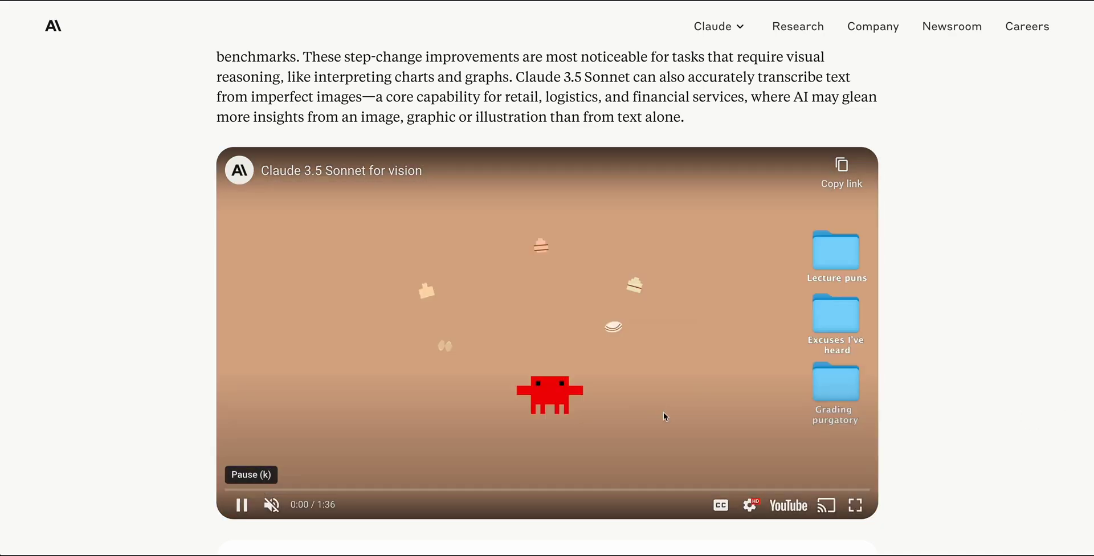
left_click(855, 504)
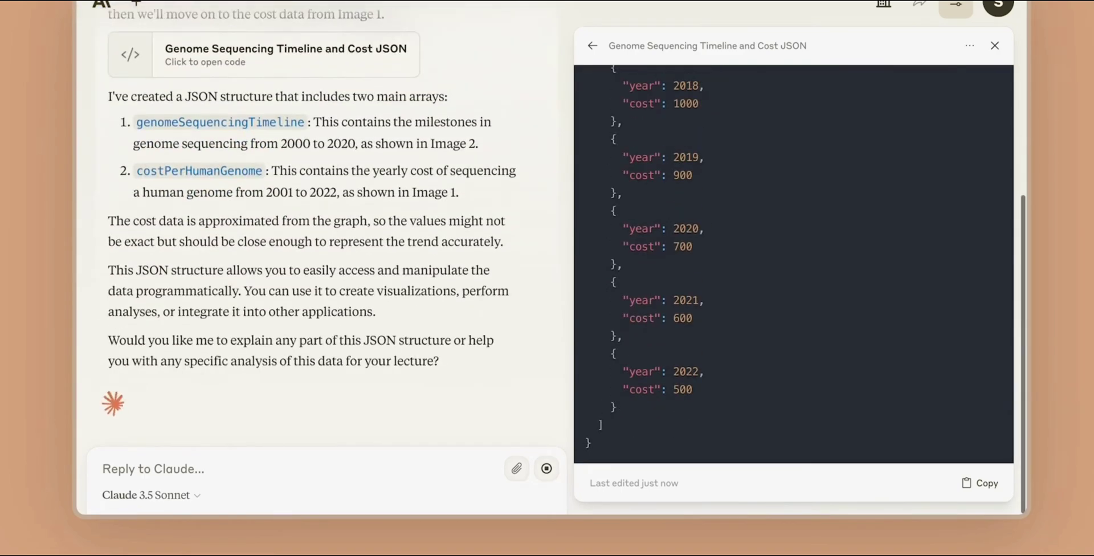
type("Lovely. I'd like you to combine the data")
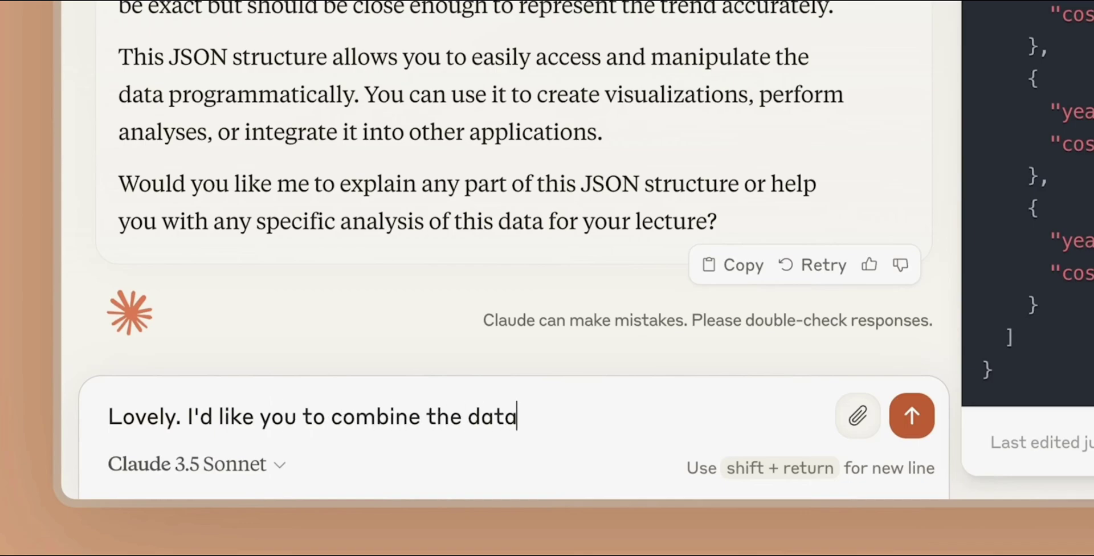
type(" from the charts into a single")
key("Return")
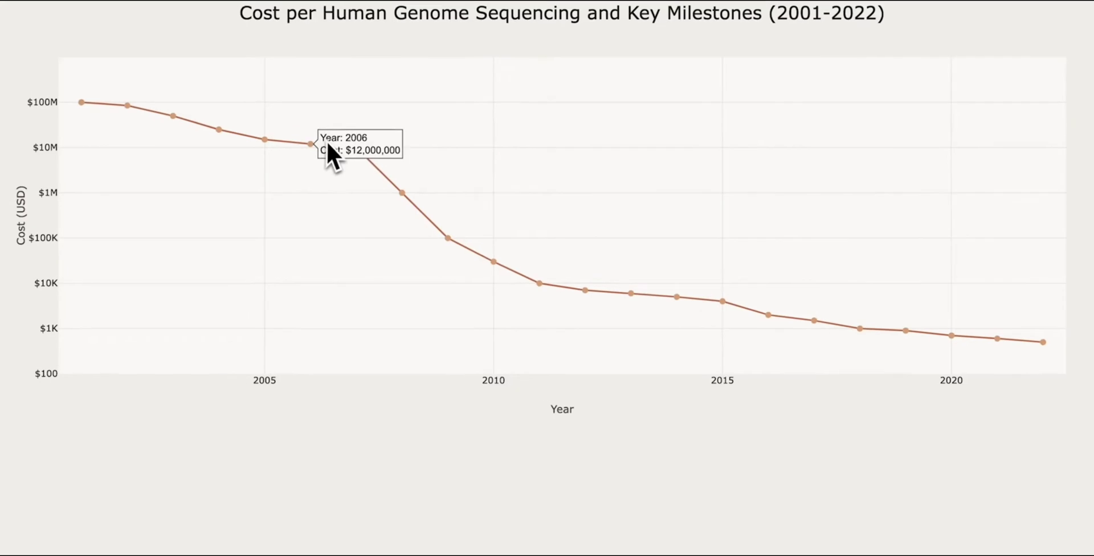
Inspect the yearly cost data points from 2007 to 2011 on the human genome sequencing chart
mouse_move(356, 147)
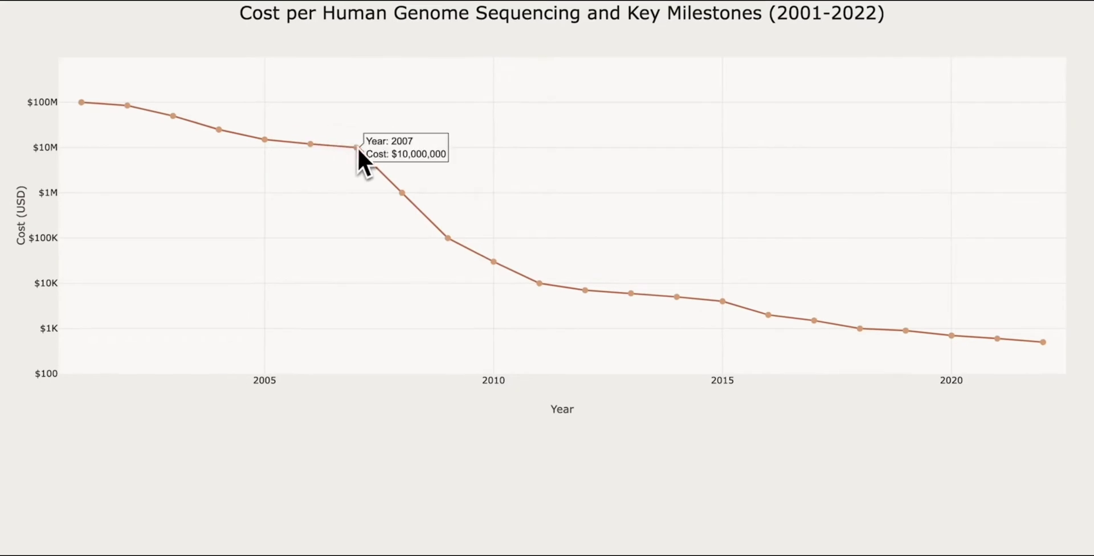
mouse_move(447, 230)
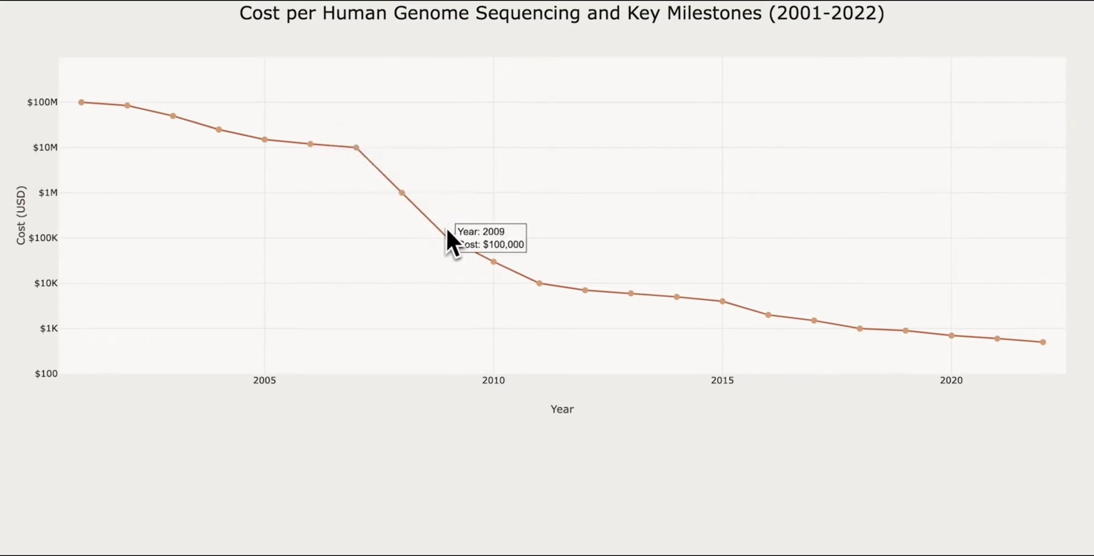
mouse_move(500, 262)
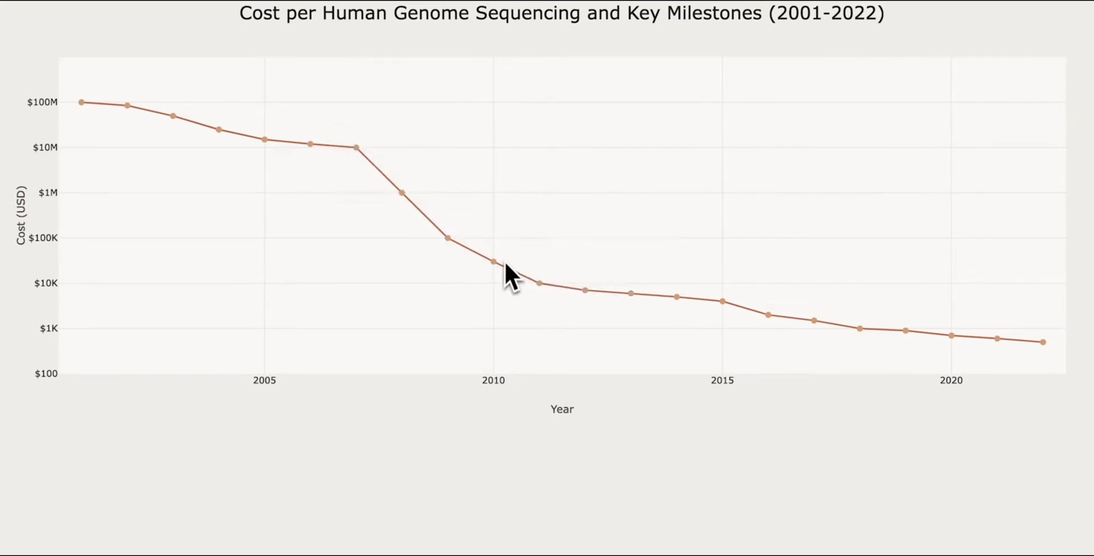
mouse_move(533, 275)
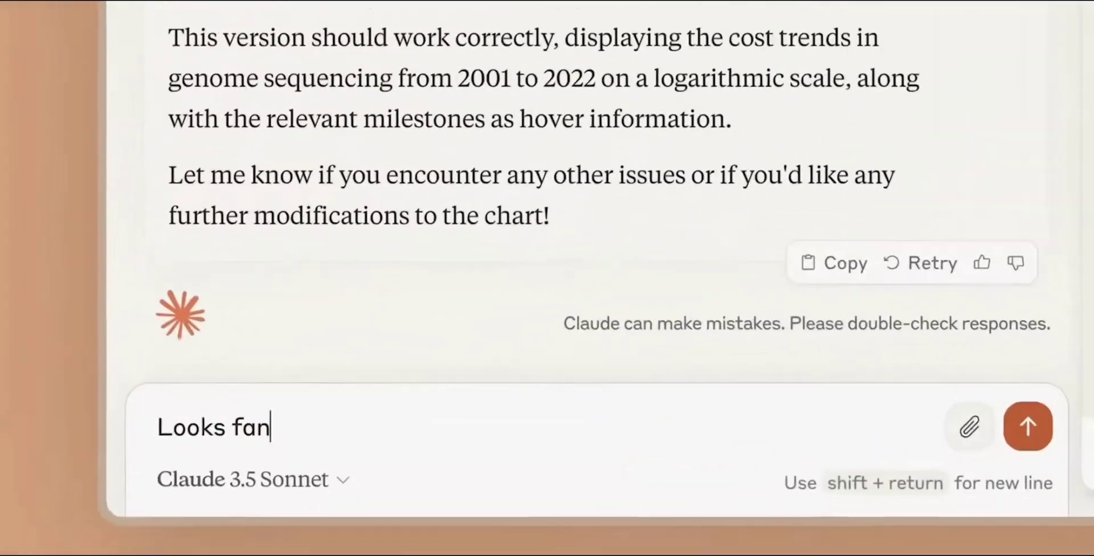
Compose a reply to Claude praising the result and requesting a JS-based presentation on this topic for today's class, using the chart just made
type("tastic. Let's create a JS-based presentation on this topic. I wan")
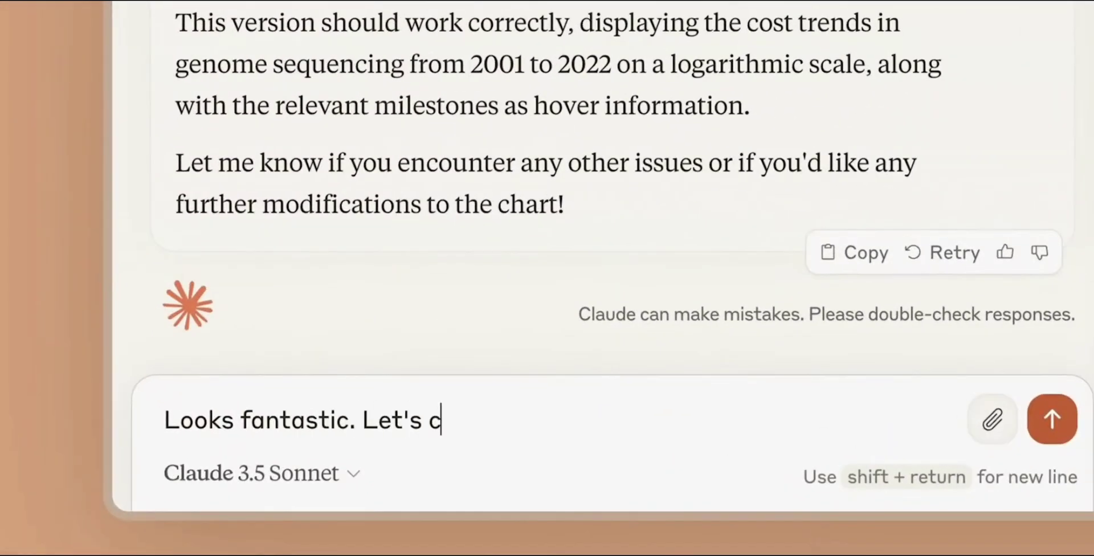
type("t to use it in my class today! Please use the chart you just made on one of")
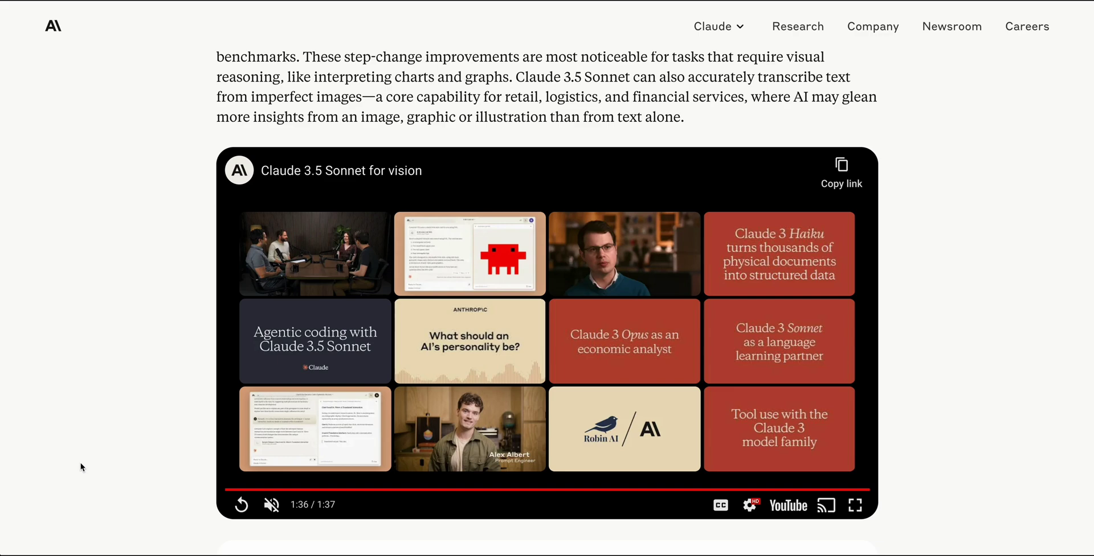
Read through the vision benchmark table and the Artifacts section, and play the "Claude 3.5 Sonnet for sparking creativity" video
scroll(203, 445, "down", 6)
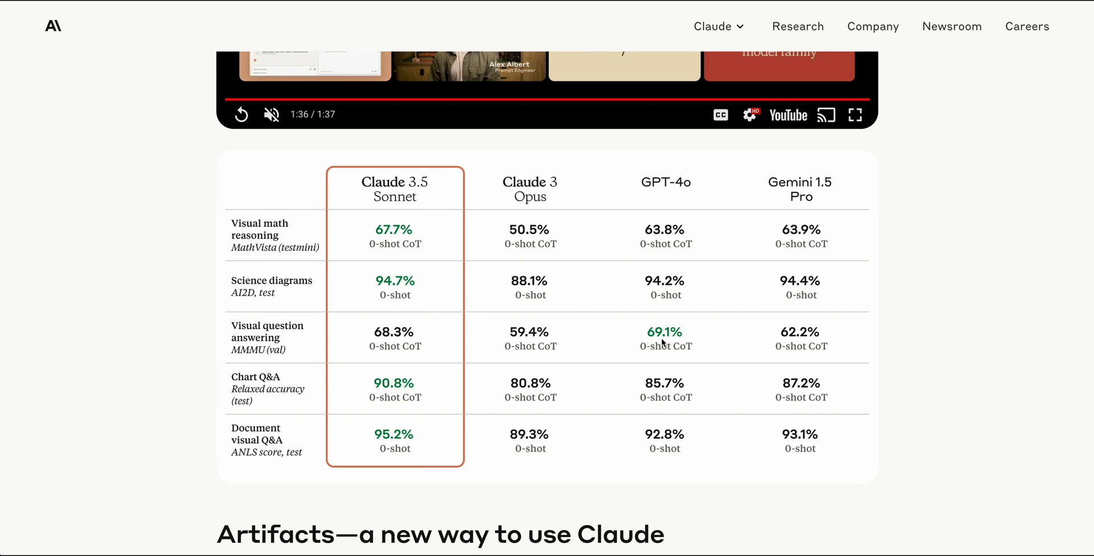
scroll(381, 441, "down", 7)
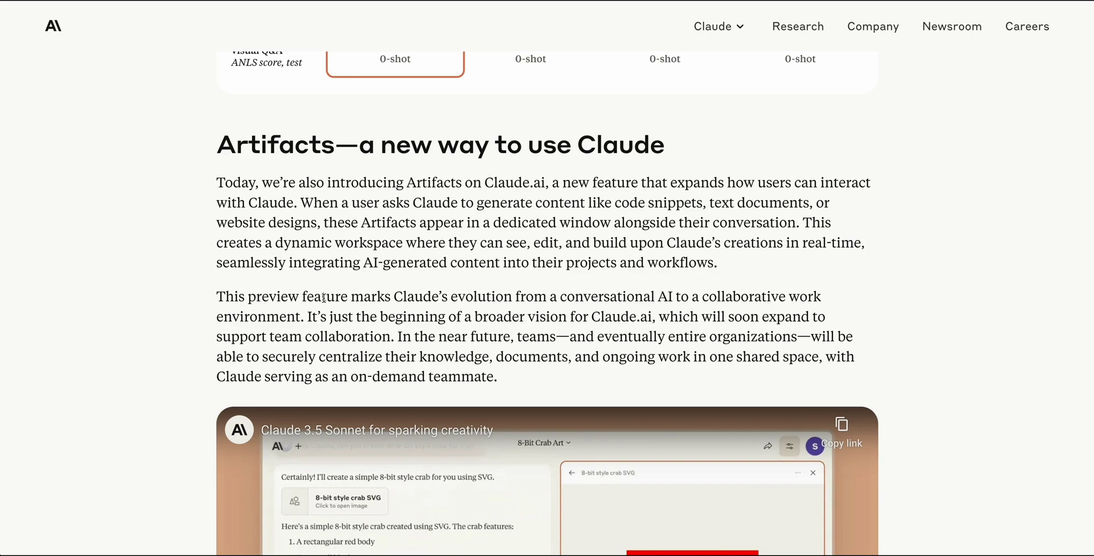
scroll(324, 297, "down", 1)
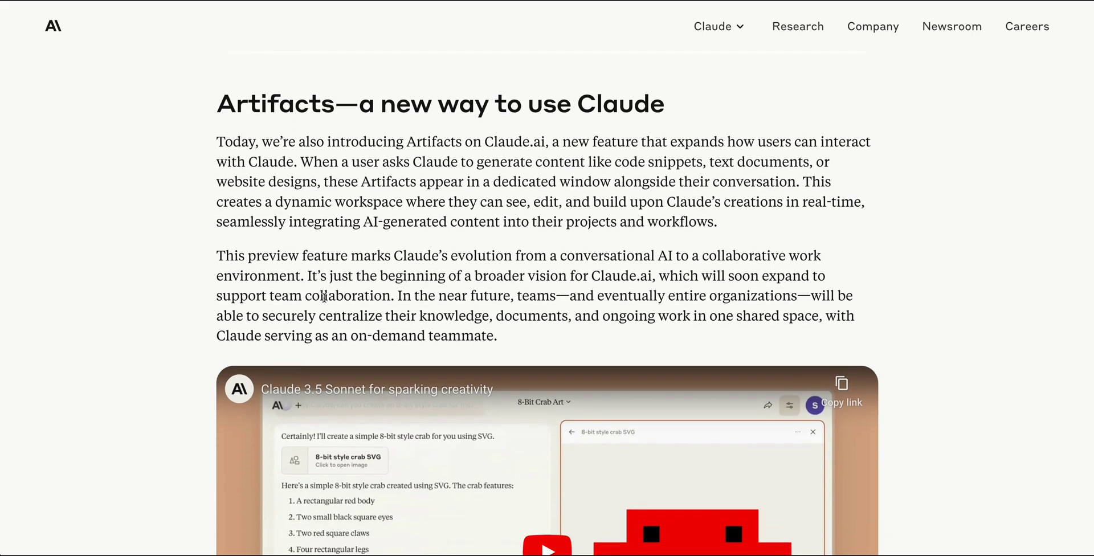
scroll(323, 297, "down", 2)
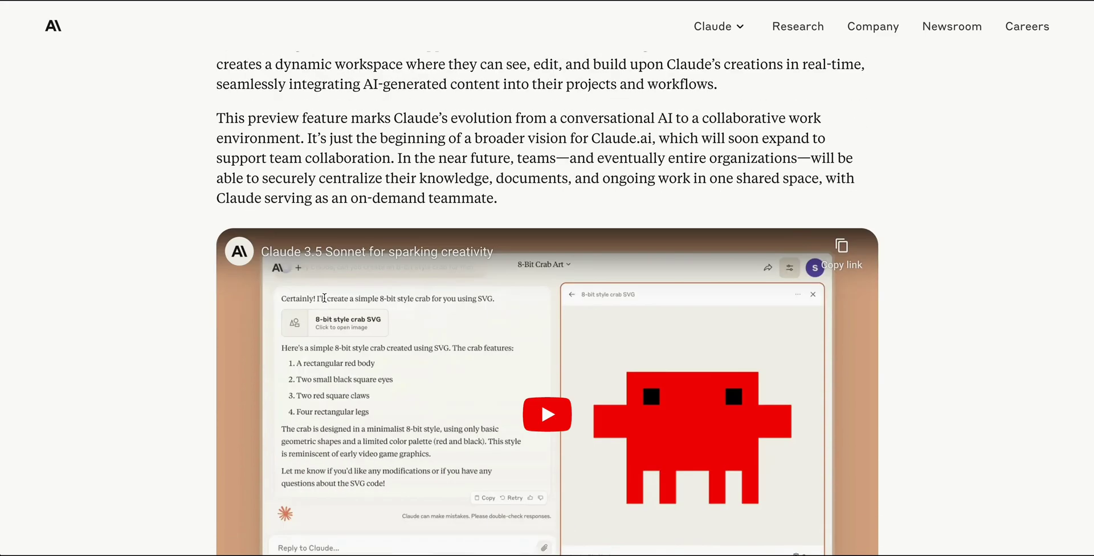
scroll(324, 298, "down", 1)
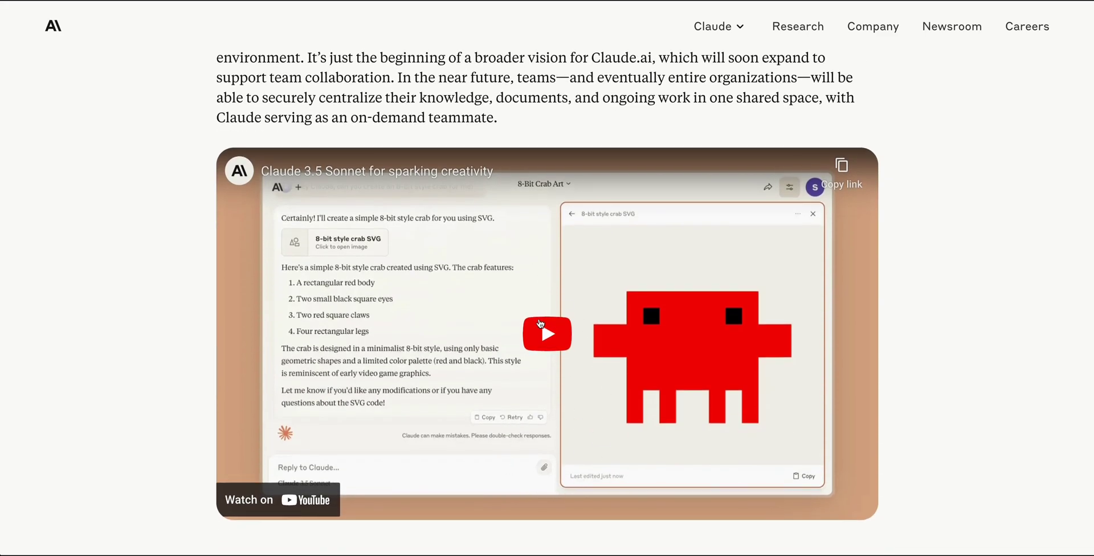
left_click(544, 330)
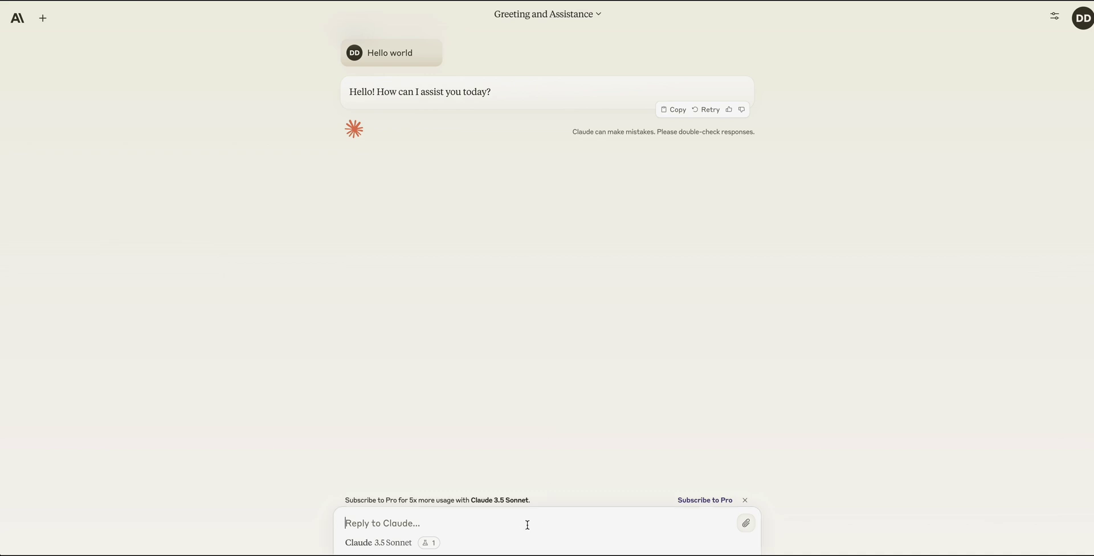
Send Claude 3.5 Sonnet the prompt "Create me a classic helicopter game"
type("Create me a classic helicopt")
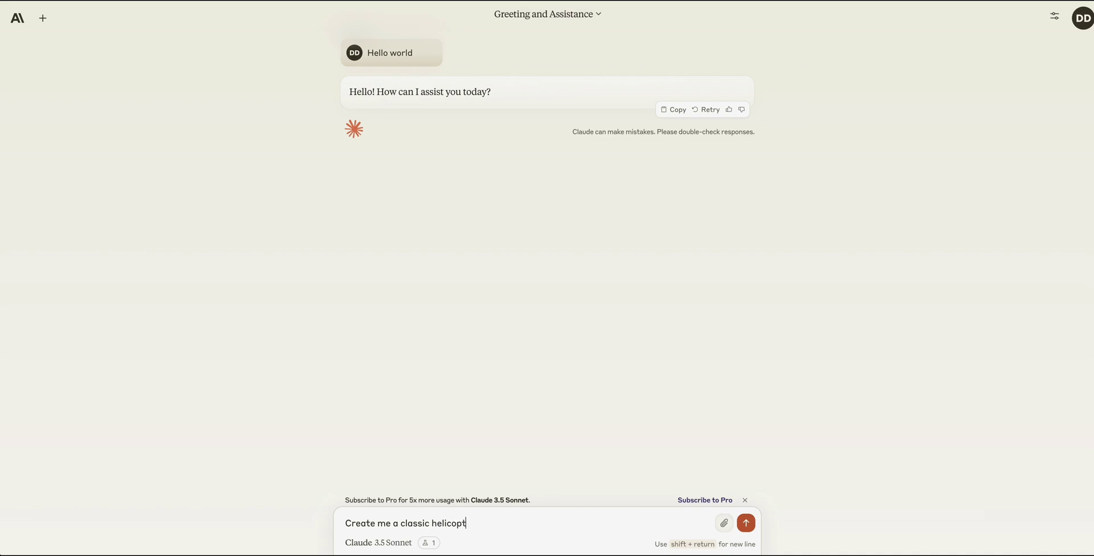
type("er game")
key("Return")
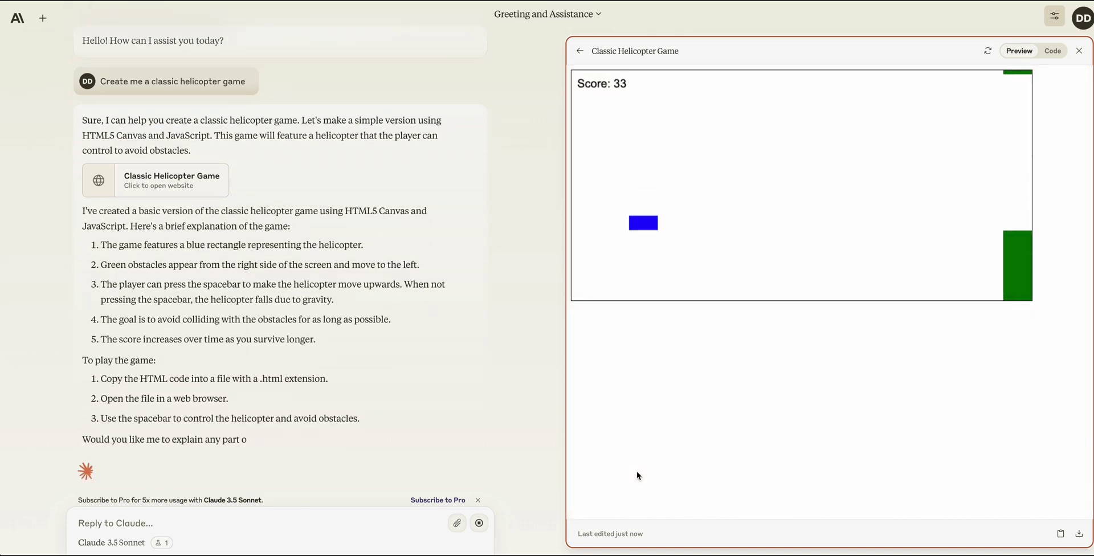
Try playing the generated helicopter game, and review its source code up to the beginning before returning to the preview
left_click(764, 215)
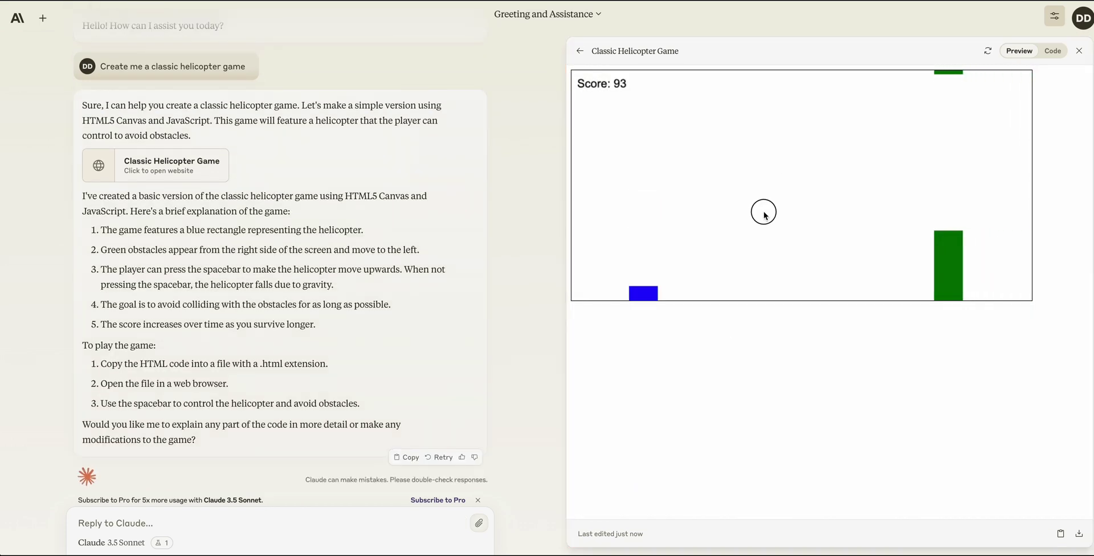
left_click(725, 232)
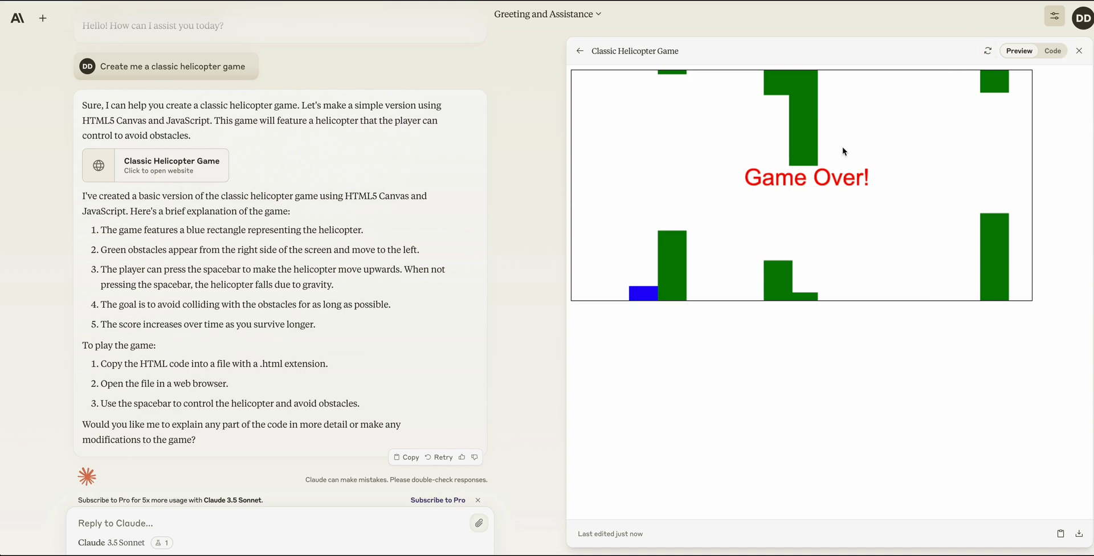
left_click(1050, 52)
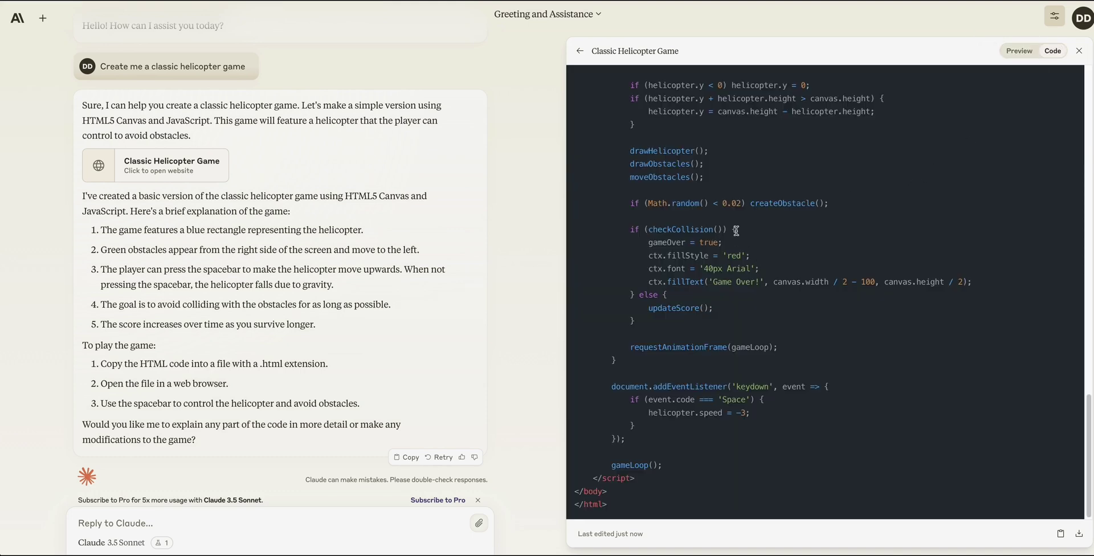
scroll(735, 230, "up", 20)
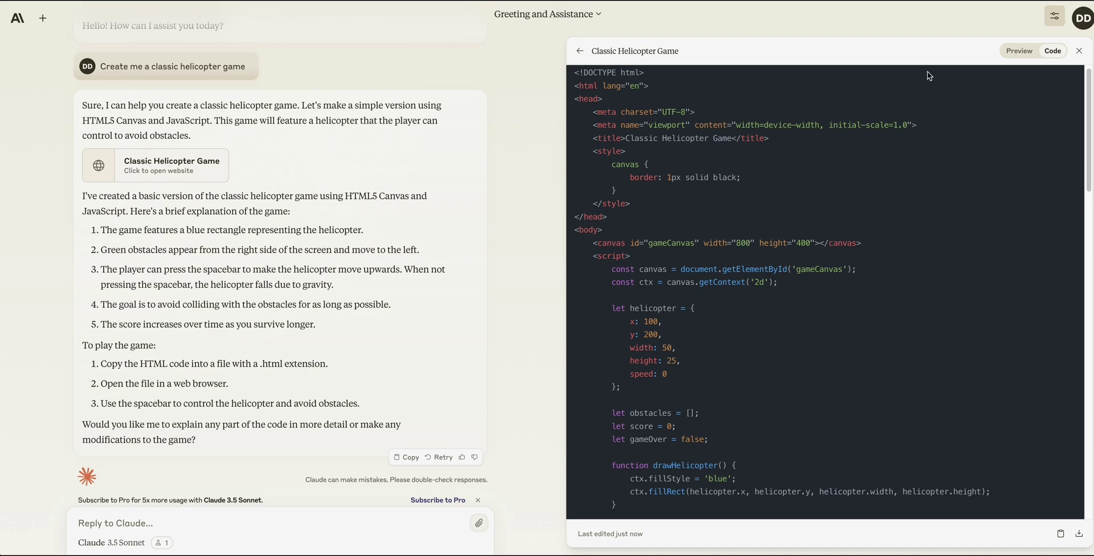
left_click(1023, 52)
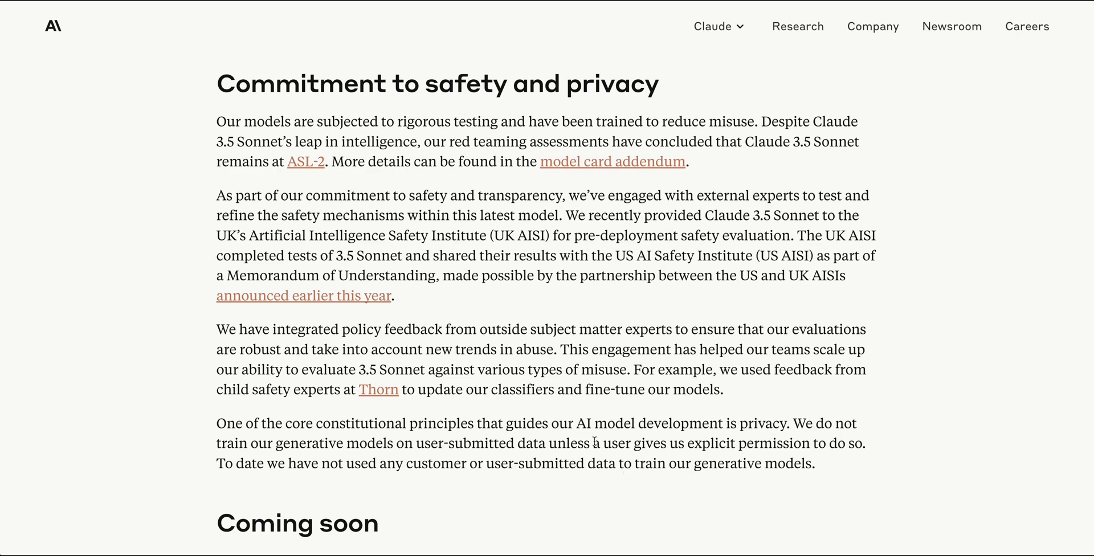
Read the "Commitment to safety and privacy" section of the announcement and continue to "Coming soon"
scroll(541, 422, "down", 5)
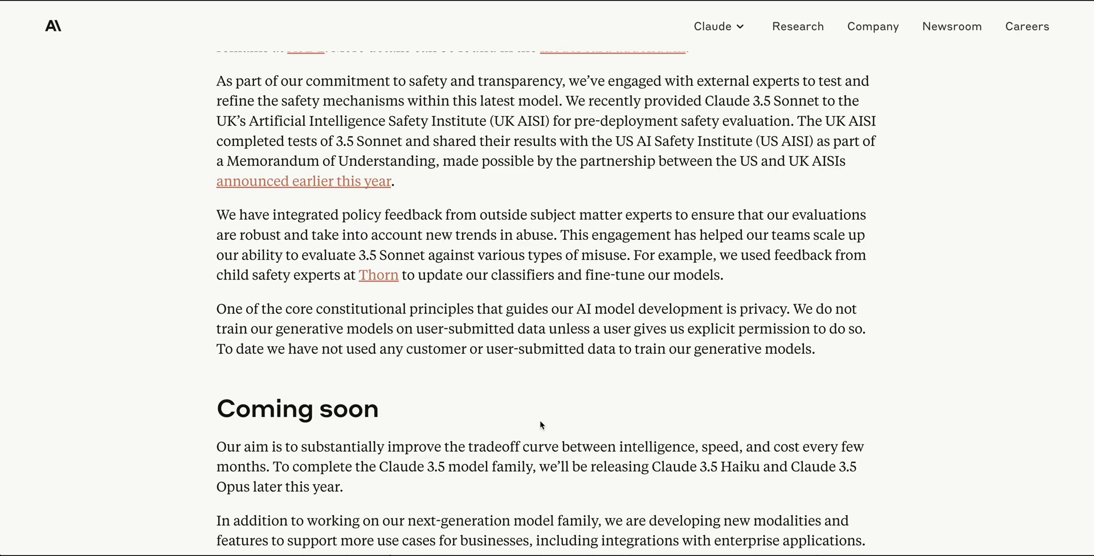
scroll(539, 423, "down", 1)
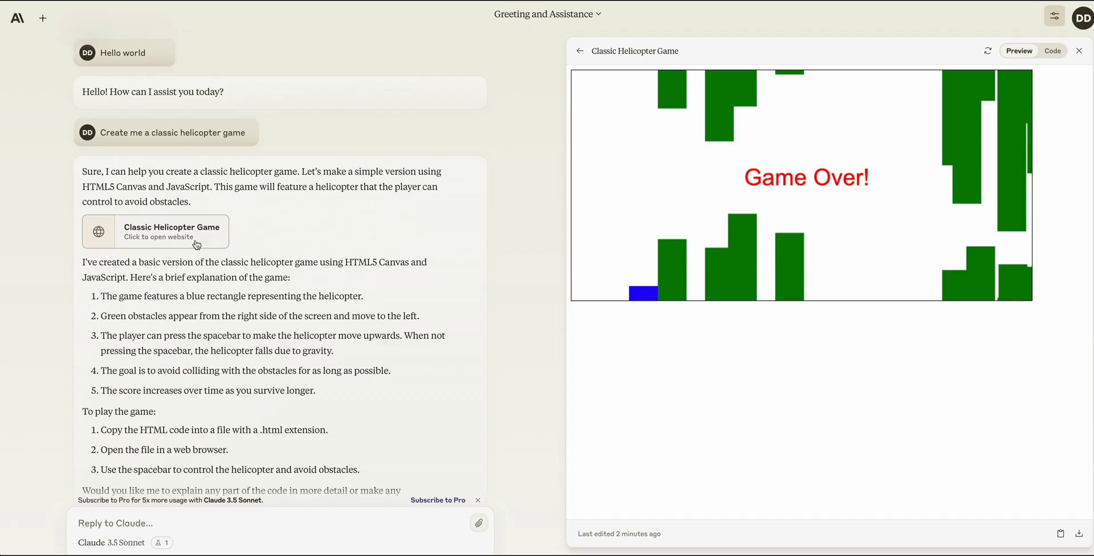
Review Claude's explanation of the helicopter game and switch the artifact to its code view
scroll(197, 244, "down", 2)
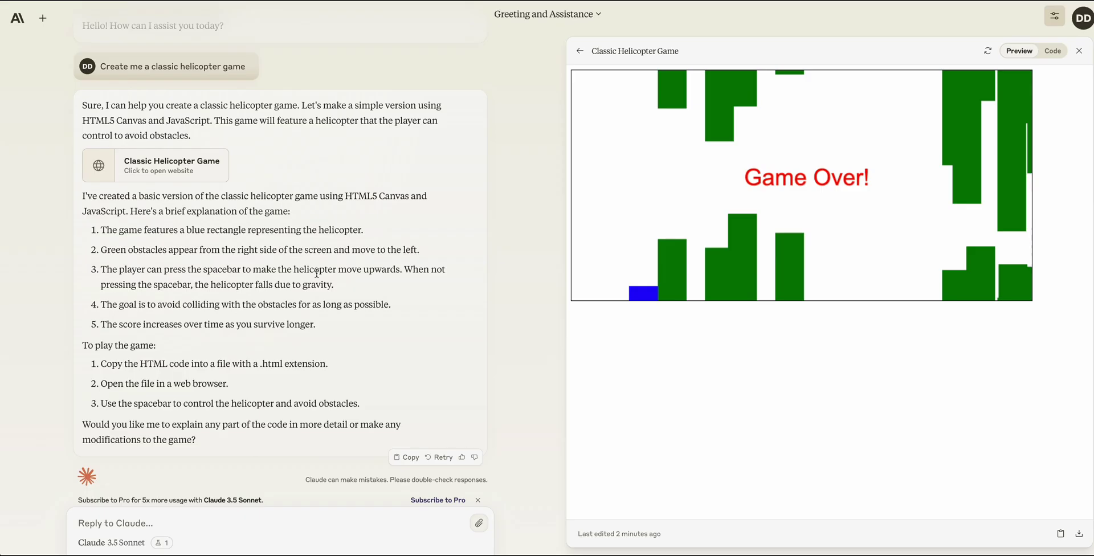
left_click(1053, 51)
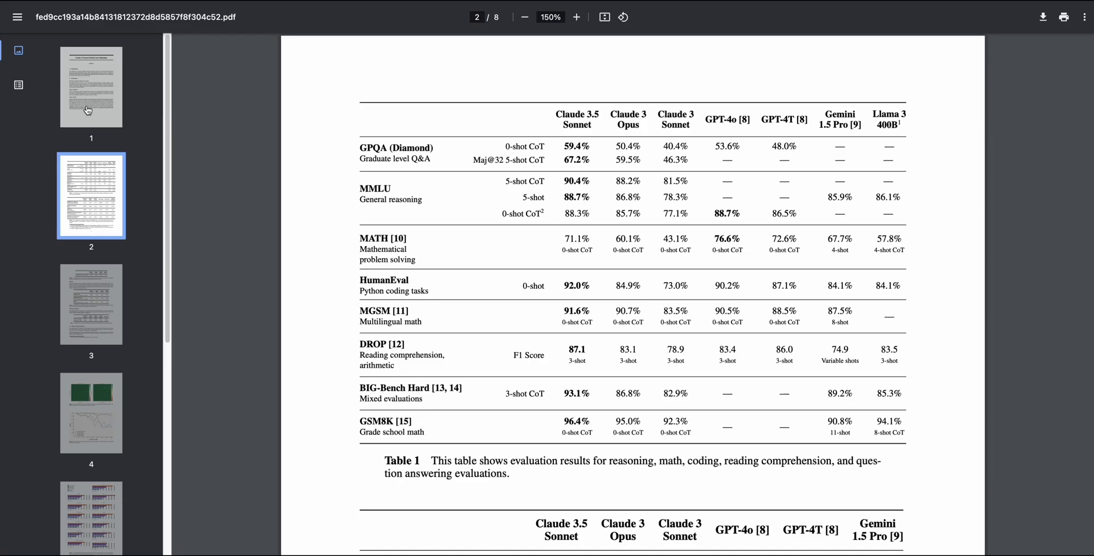
Browse pages 1 to 4 of the model PDF, examining the evaluation tables, refusal results and Needle In A Haystack plots
left_click(88, 110)
left_click(91, 178)
left_click(106, 315)
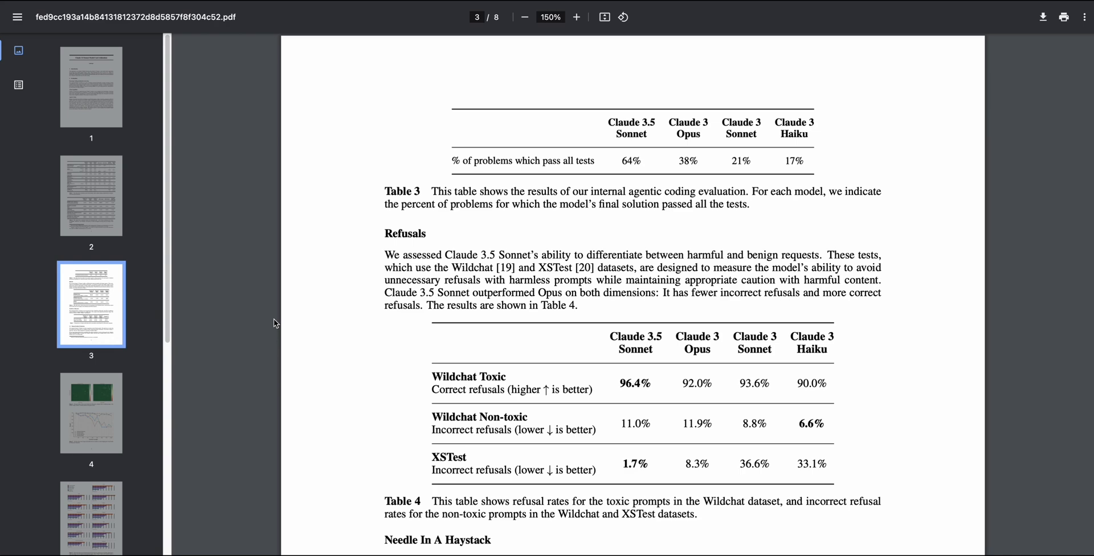
left_click(92, 410)
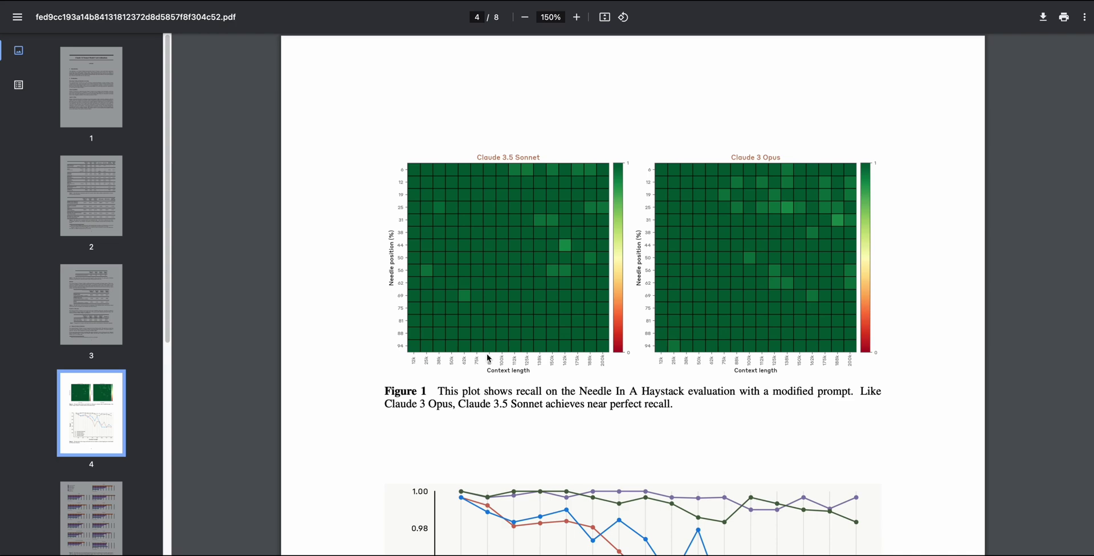
Examine the win-rate bar charts by subject on page 5 of the PDF, comparing Claude 3.5 Sonnet with earlier models
left_click(103, 492)
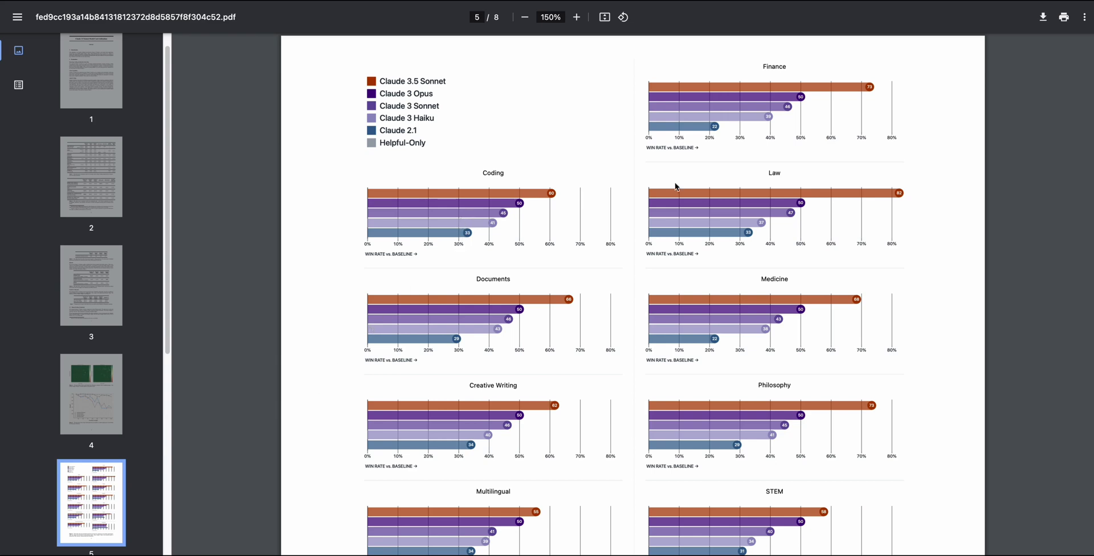
scroll(731, 312, "down", 5)
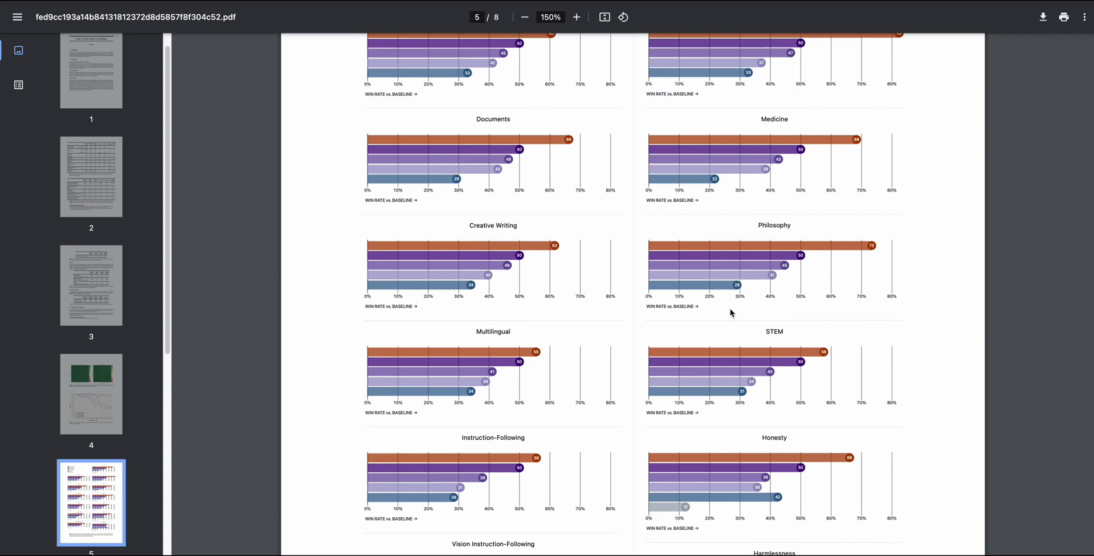
scroll(495, 168, "up", 5)
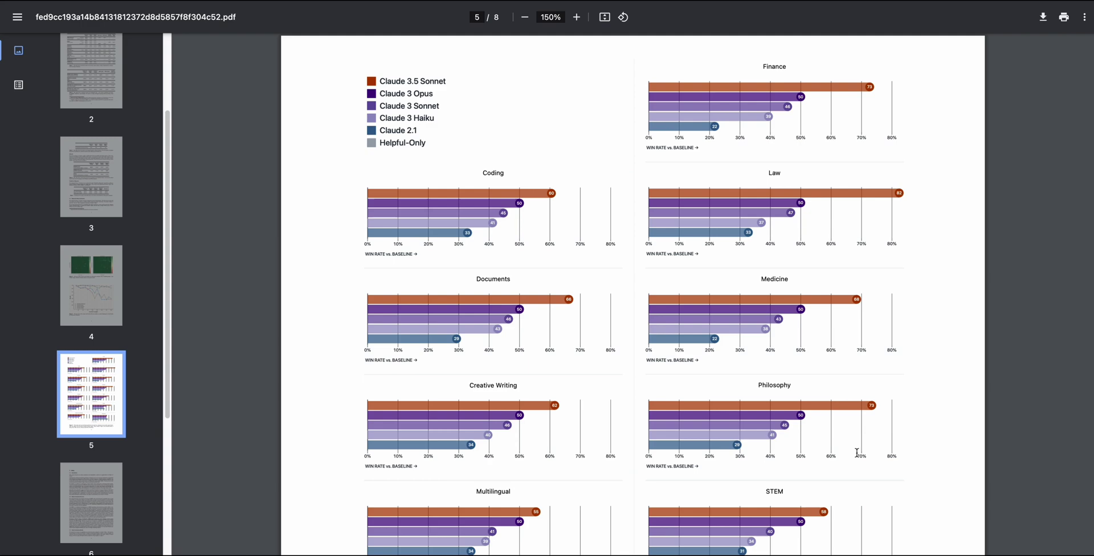
scroll(730, 251, "down", 1)
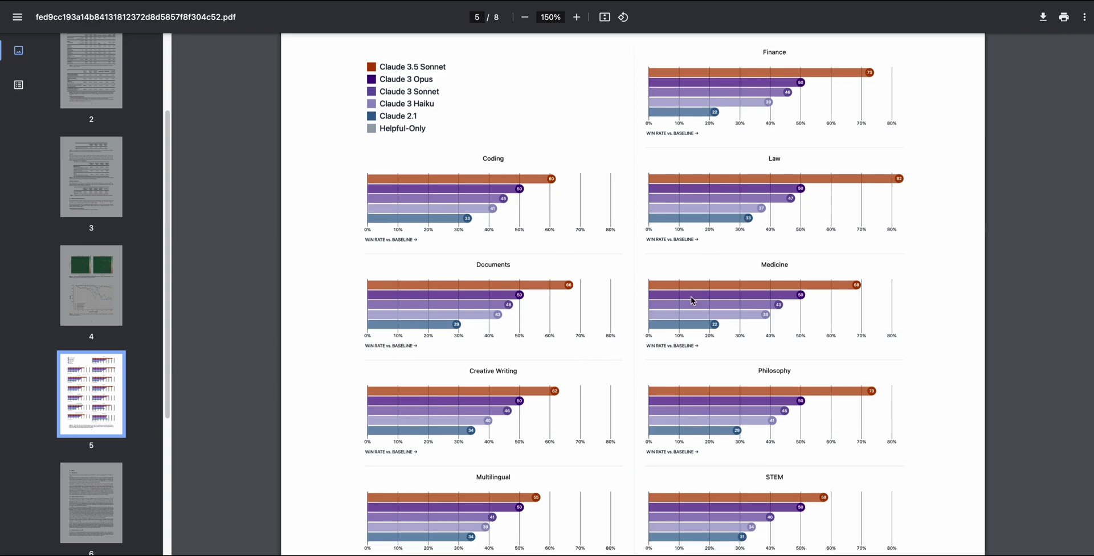
Read the Safety section on page 6 of the PDF, and go back to the Artifacts section of the announcement page
scroll(603, 306, "down", 6)
scroll(601, 305, "down", 10)
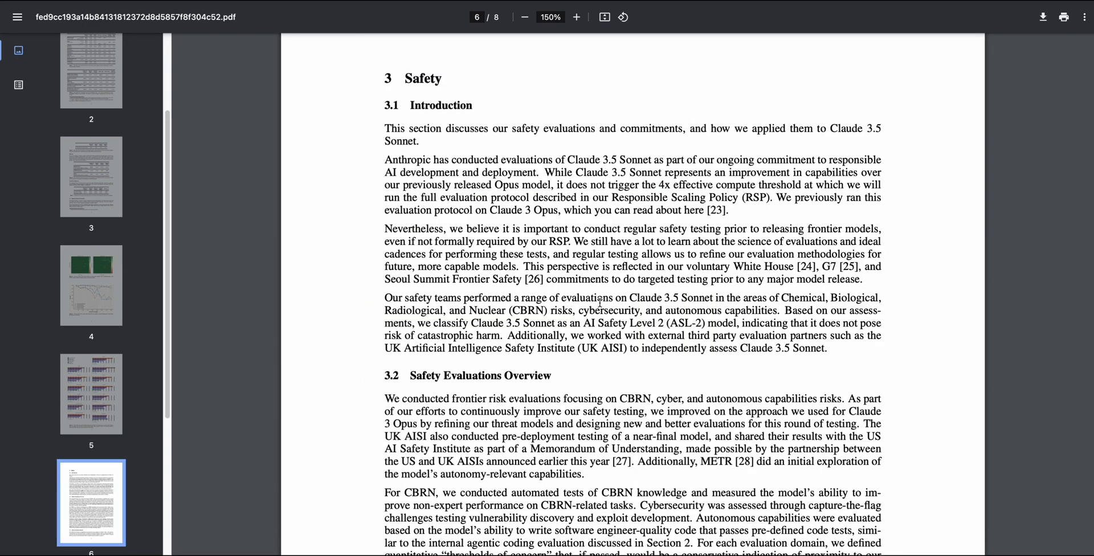
scroll(600, 302, "down", 5)
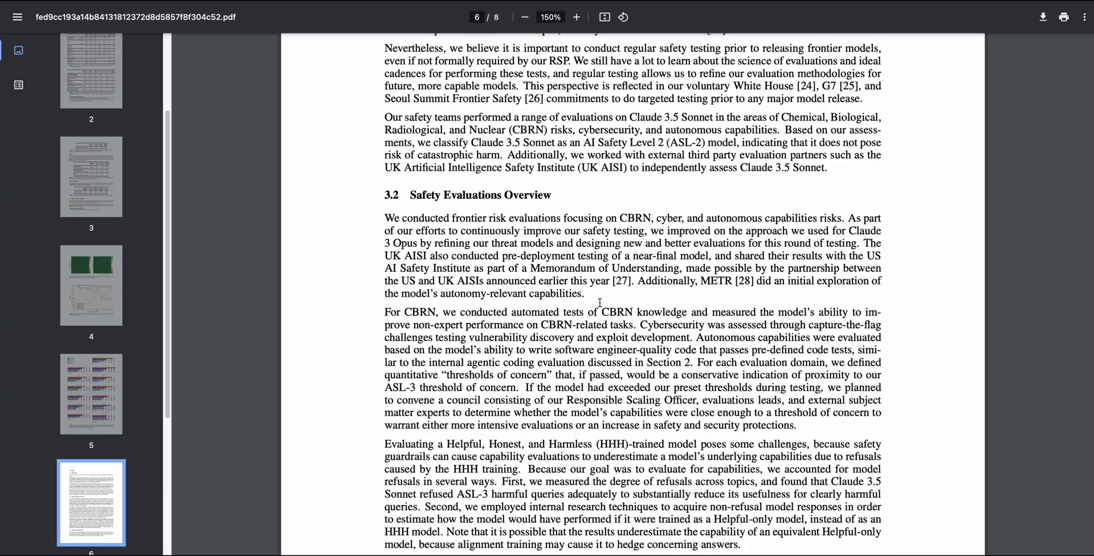
scroll(600, 303, "down", 1)
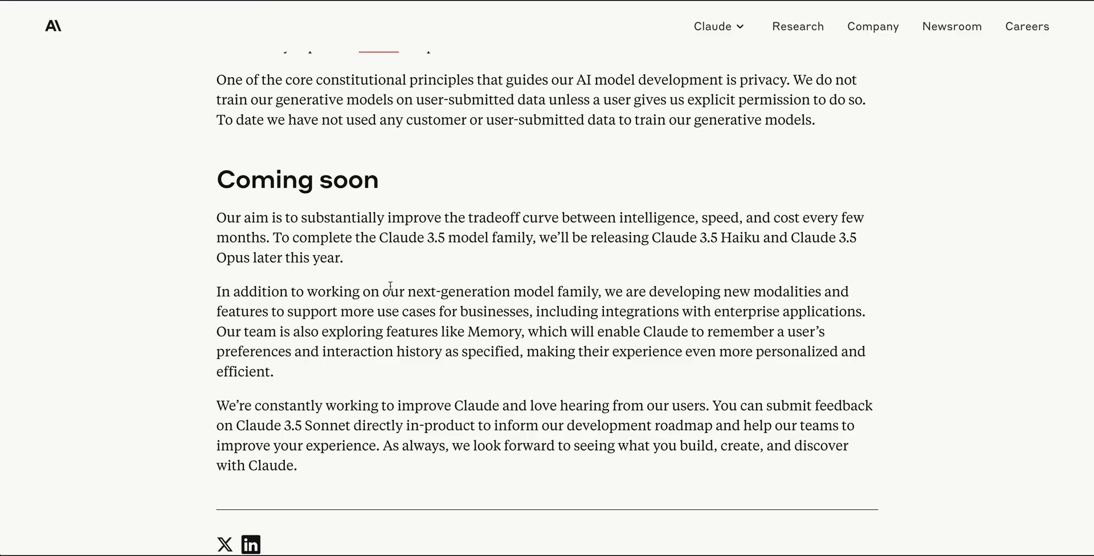
scroll(390, 286, "up", 15)
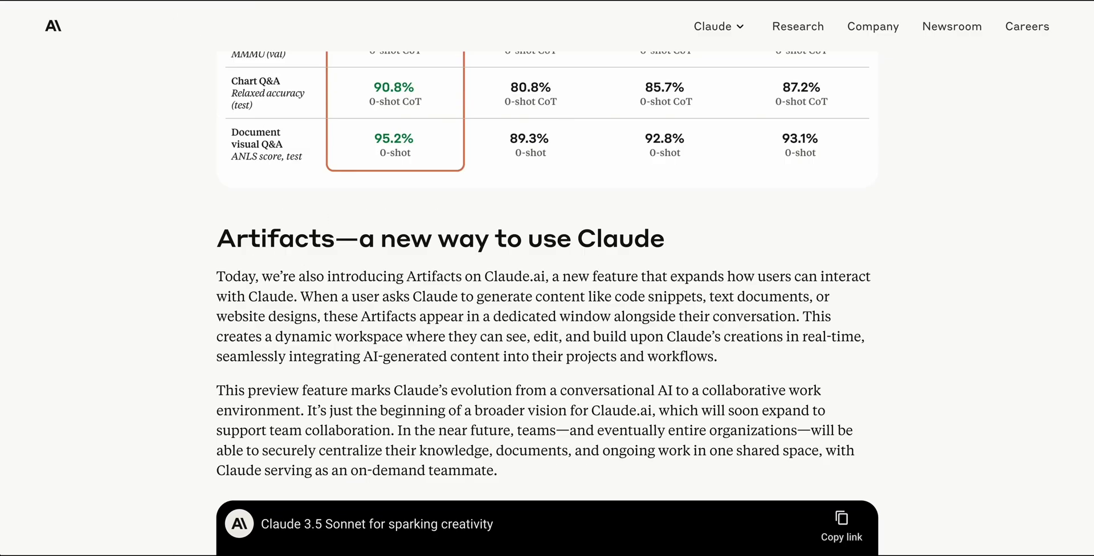